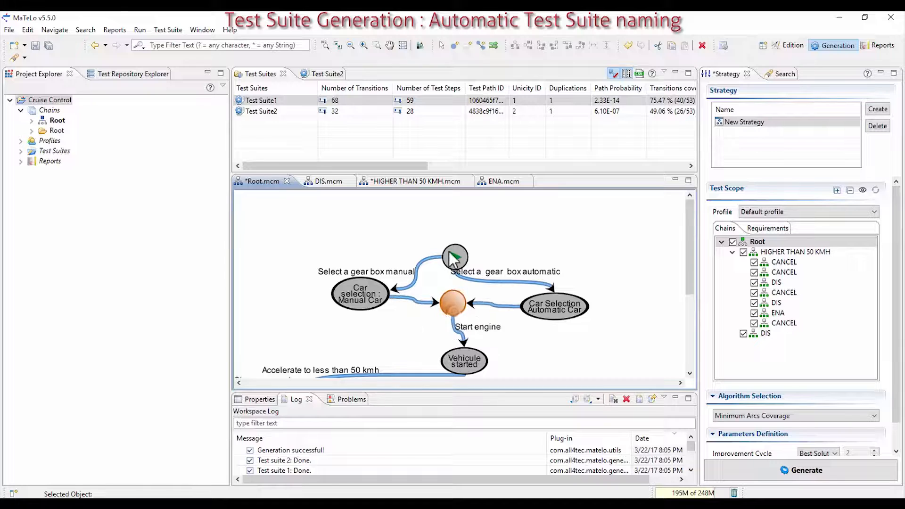
Step: Reposition the manual and automatic car selection states in the Root chain diagram to tidy the layout
left_click_drag(373, 294, 369, 302)
left_click(555, 306)
left_click_drag(554, 301, 552, 294)
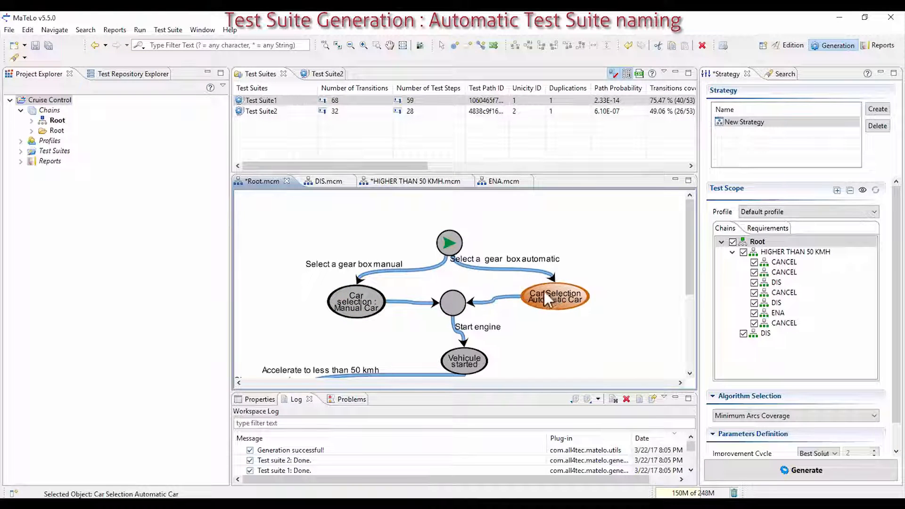
left_click(278, 99)
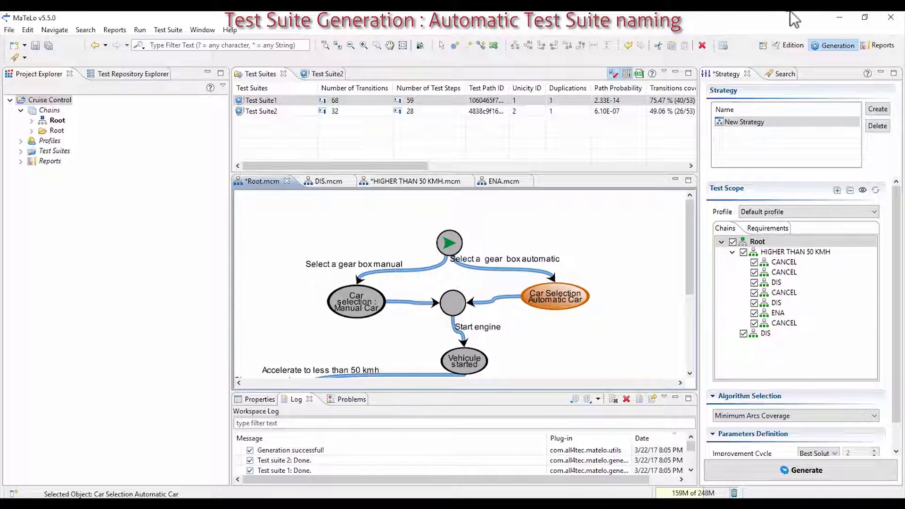
Step: Switch to the Edition perspective and show the Attributes view
left_click(793, 46)
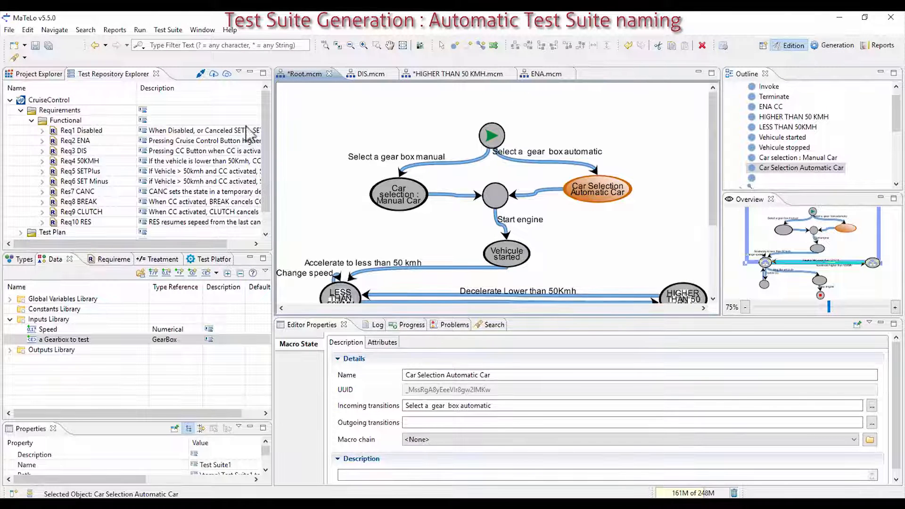
left_click(626, 137)
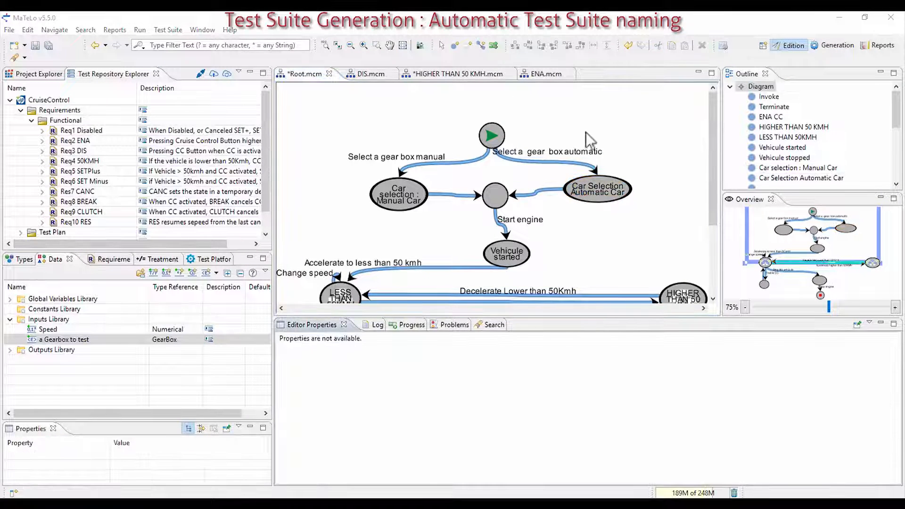
left_click(13, 494)
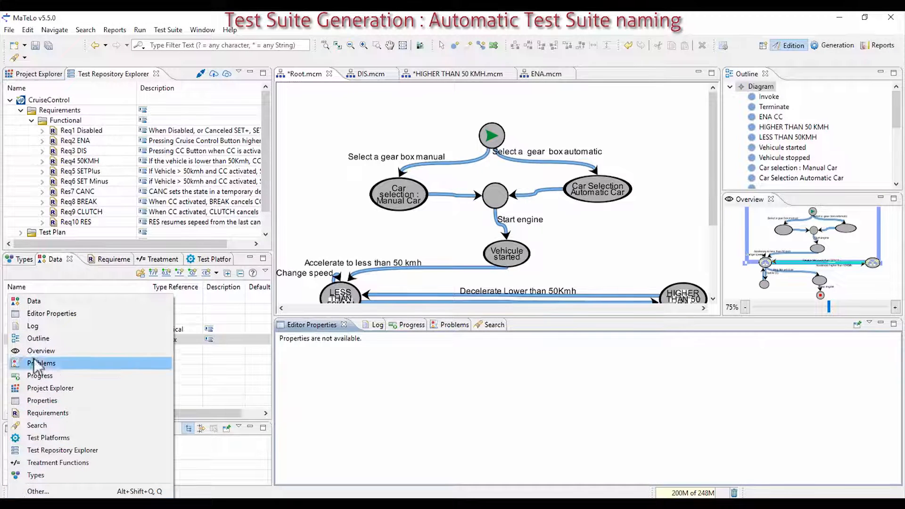
left_click(45, 493)
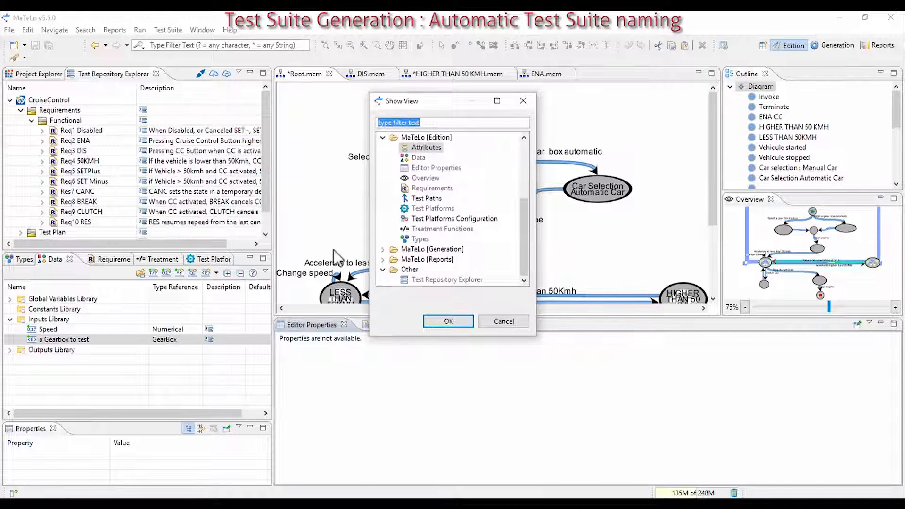
left_click(428, 149)
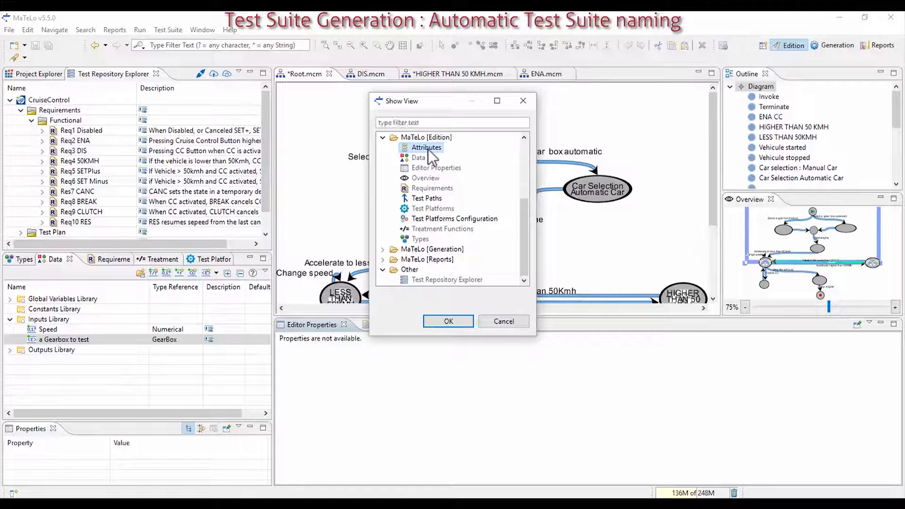
left_click(449, 321)
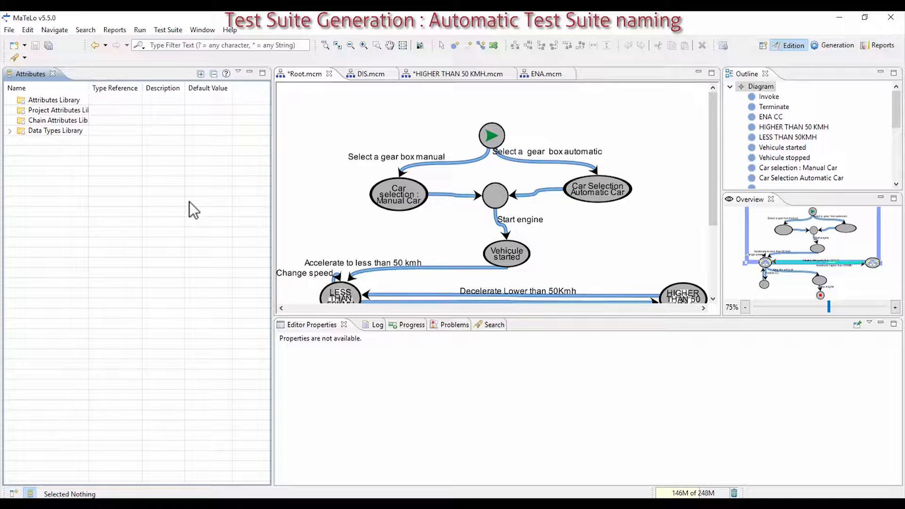
Step: Create a String attribute named TestSuiteName0 in the Attributes Library, with its scope limited to Transition
right_click(47, 97)
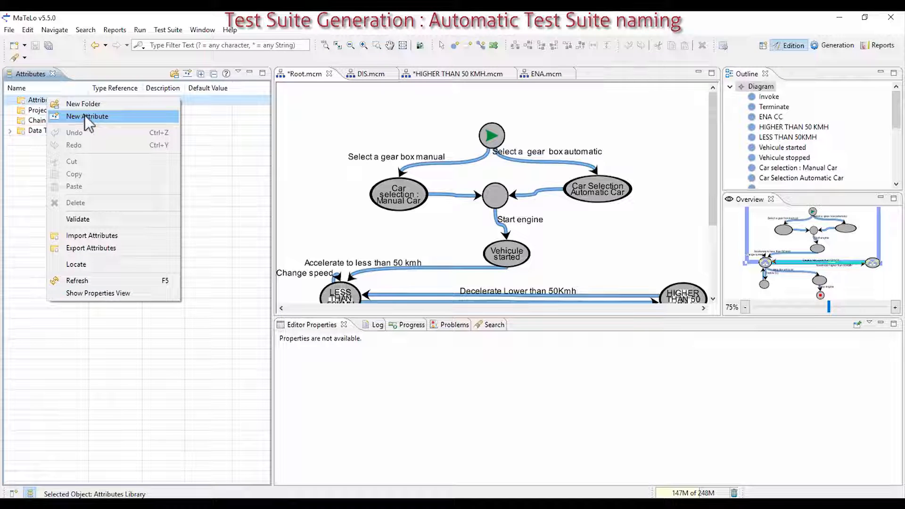
left_click(84, 116)
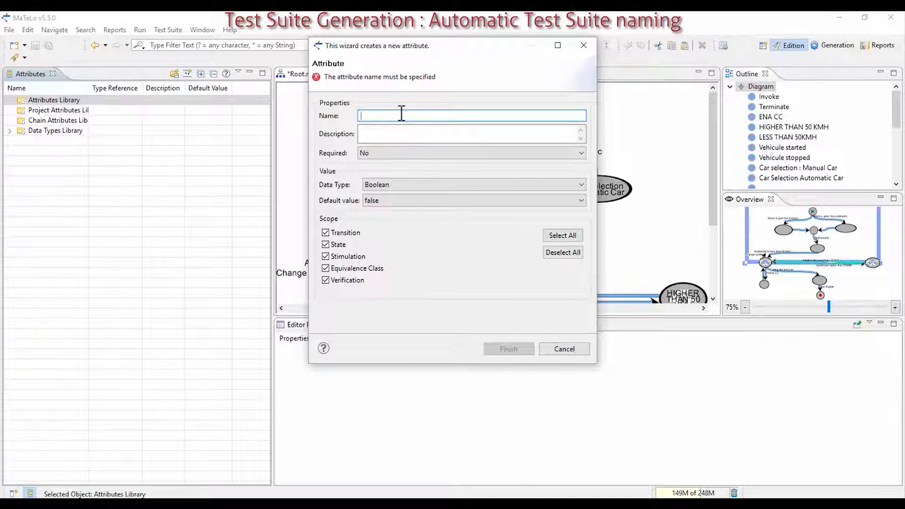
type("TestSuite")
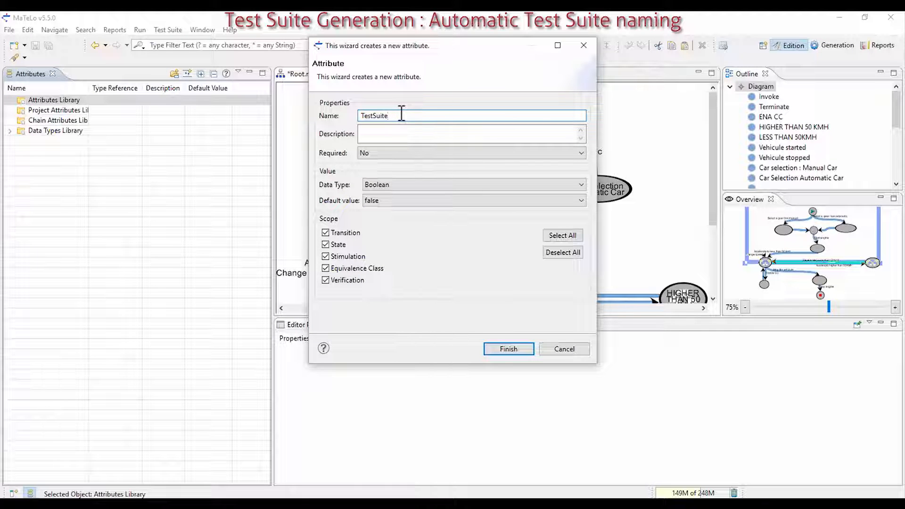
type("Name0")
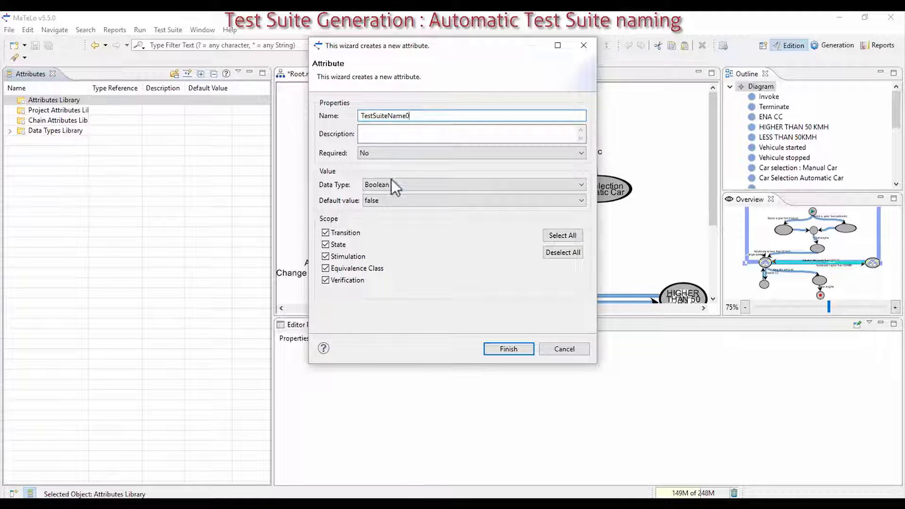
left_click(380, 185)
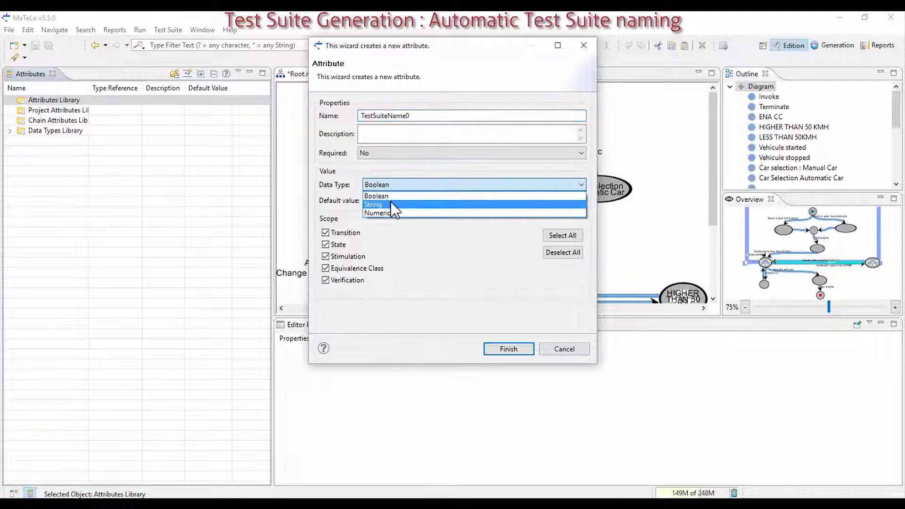
left_click(390, 202)
left_click(325, 244)
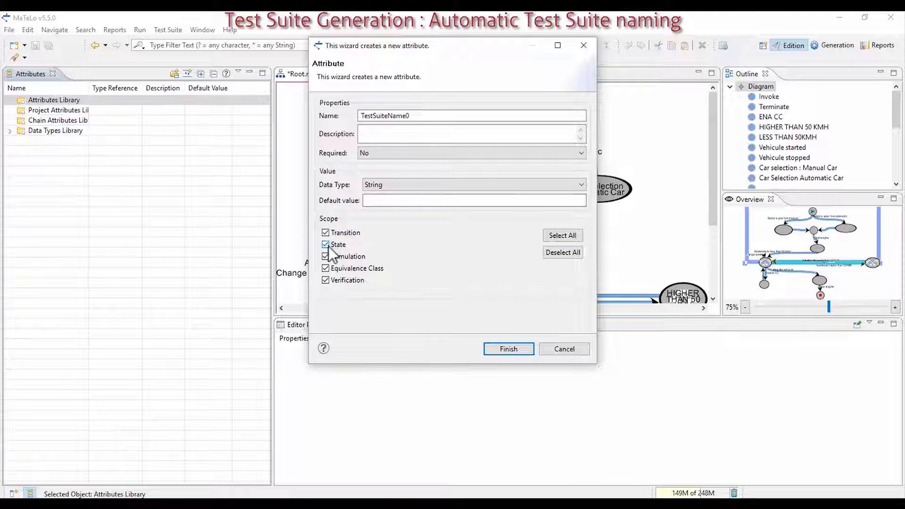
left_click(326, 256)
left_click(325, 270)
left_click(325, 280)
left_click(491, 347)
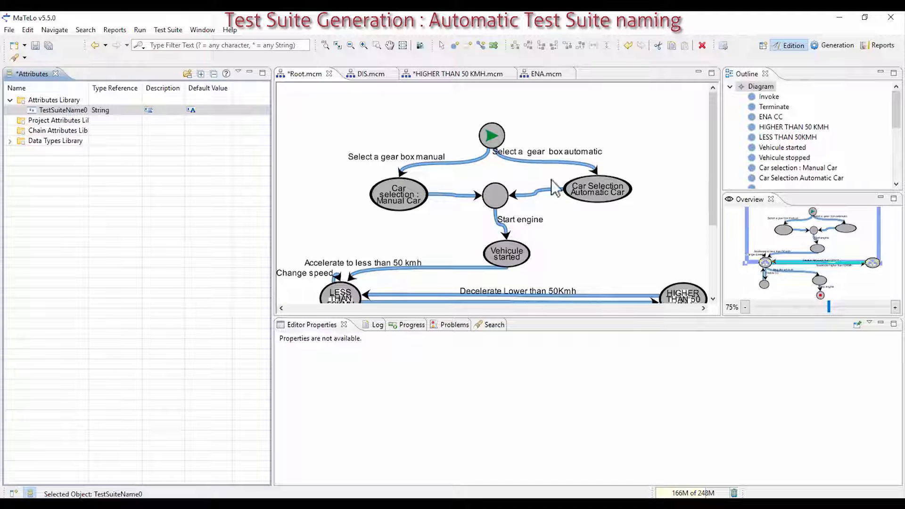
Step: Associate the TestSuiteName0 attribute with the "Select a gear box manual" transition and set its value to TSManual
left_click(452, 163)
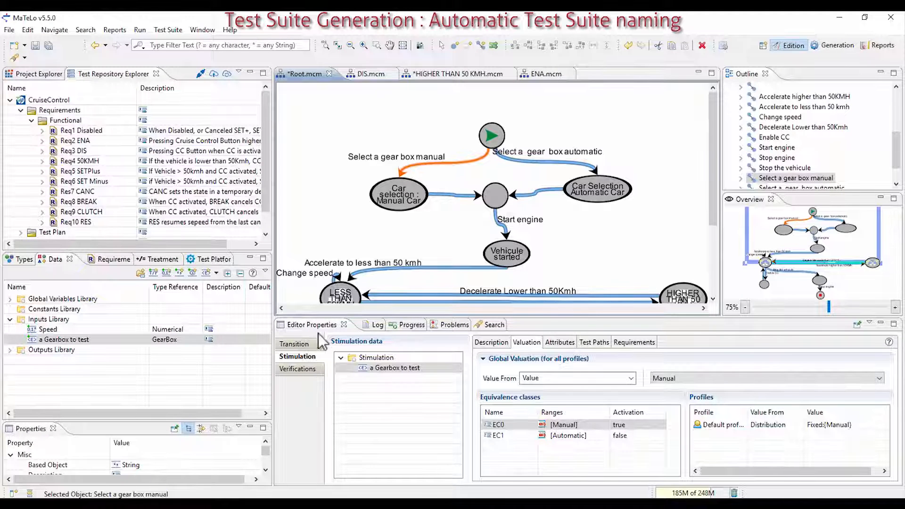
left_click(307, 342)
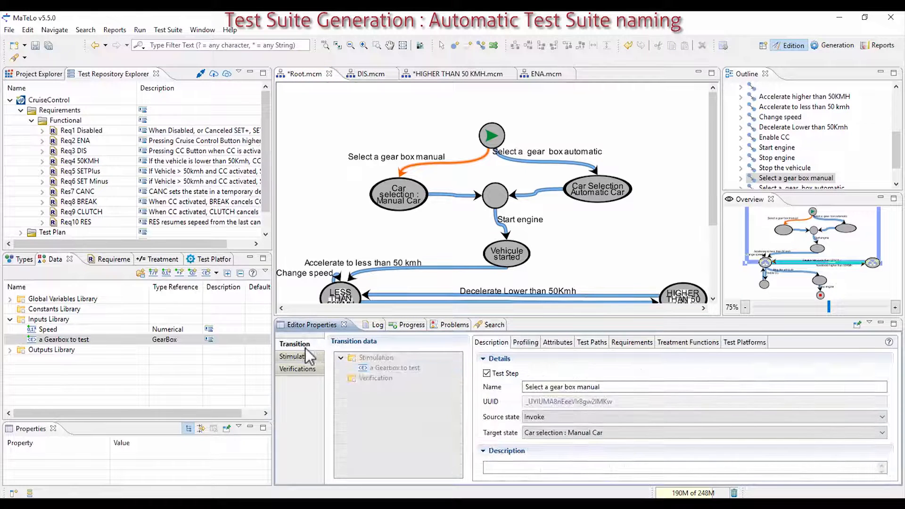
left_click(557, 342)
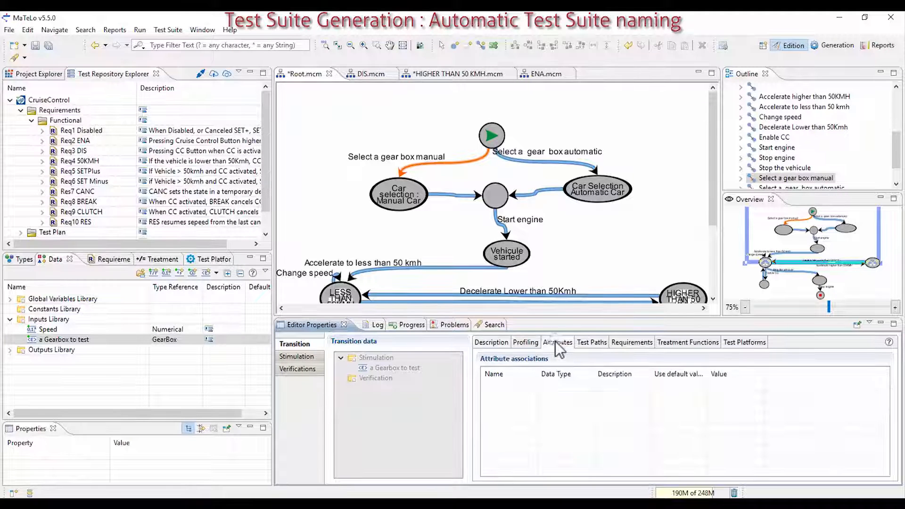
left_click(30, 493)
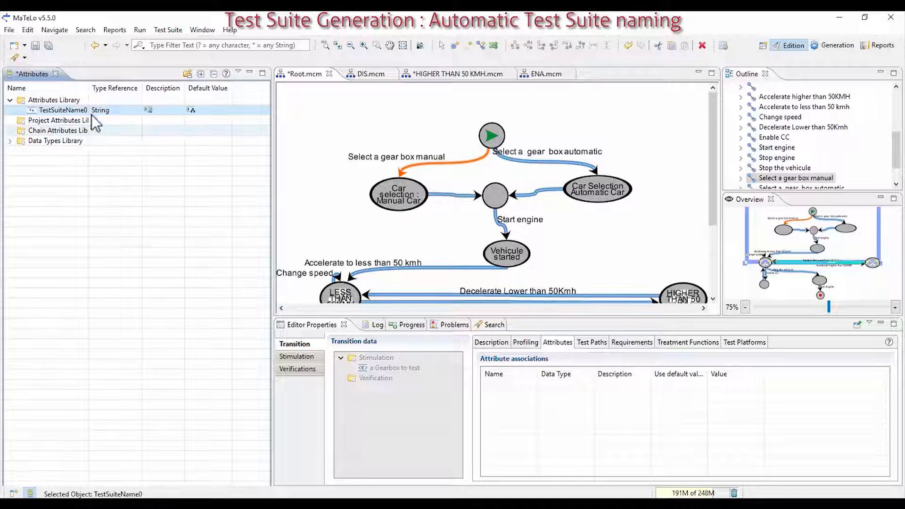
left_click_drag(64, 109, 536, 440)
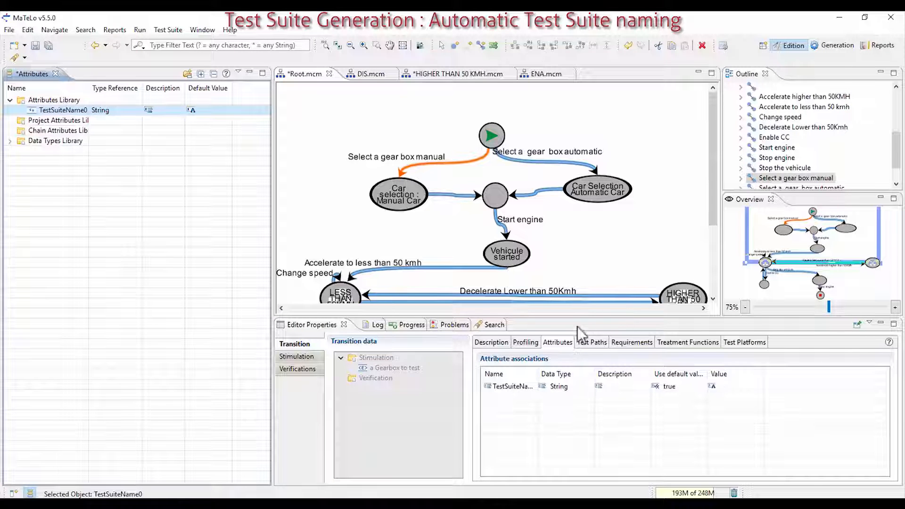
left_click(731, 389)
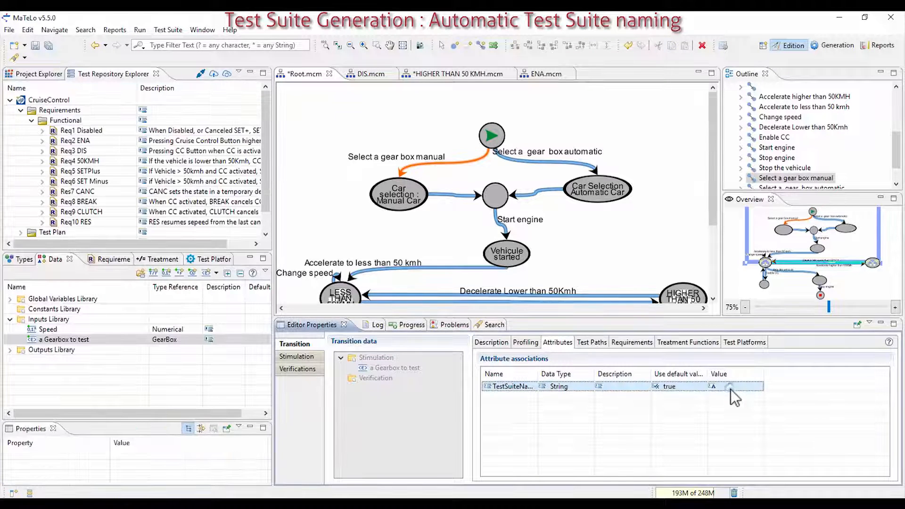
left_click(731, 389)
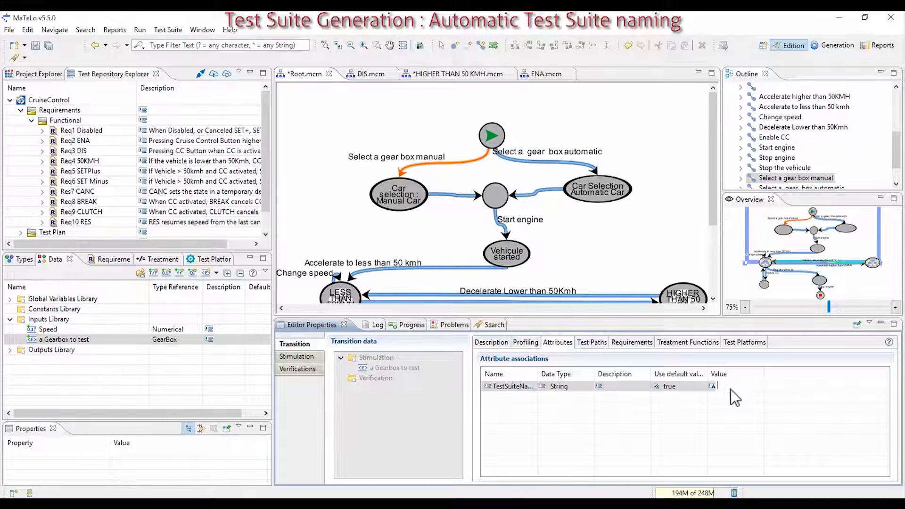
type("TSManual")
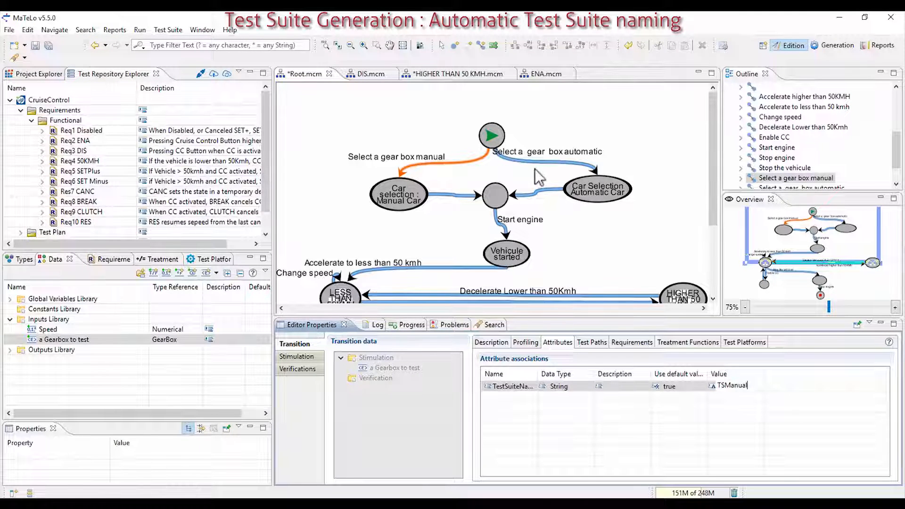
Step: Associate the TestSuiteName0 attribute with the "Select a gear box automatic" transition and set its value to TSAutomatic
left_click(511, 159)
left_click(512, 160)
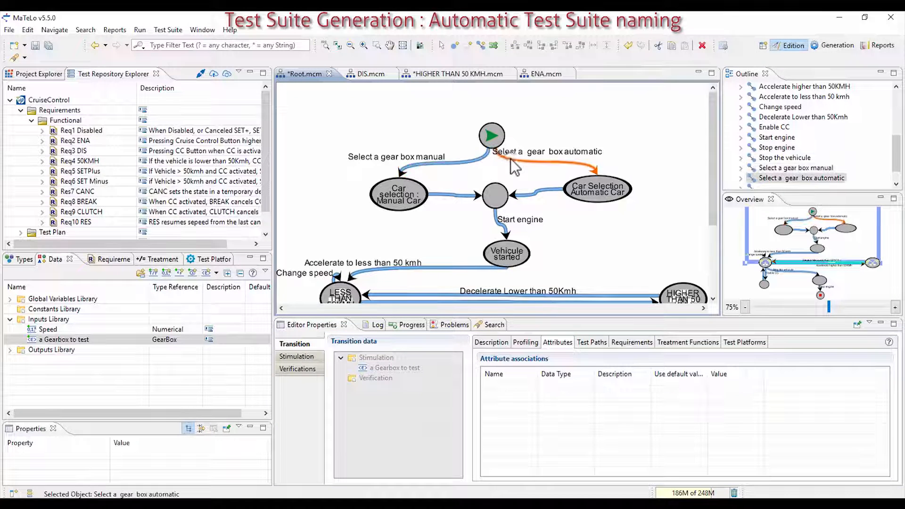
left_click(30, 493)
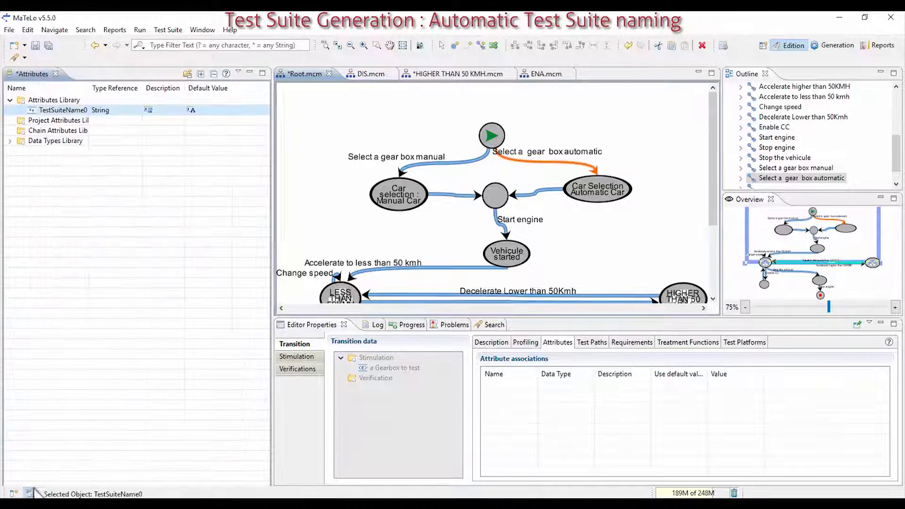
left_click_drag(49, 113, 529, 404)
left_click(731, 389)
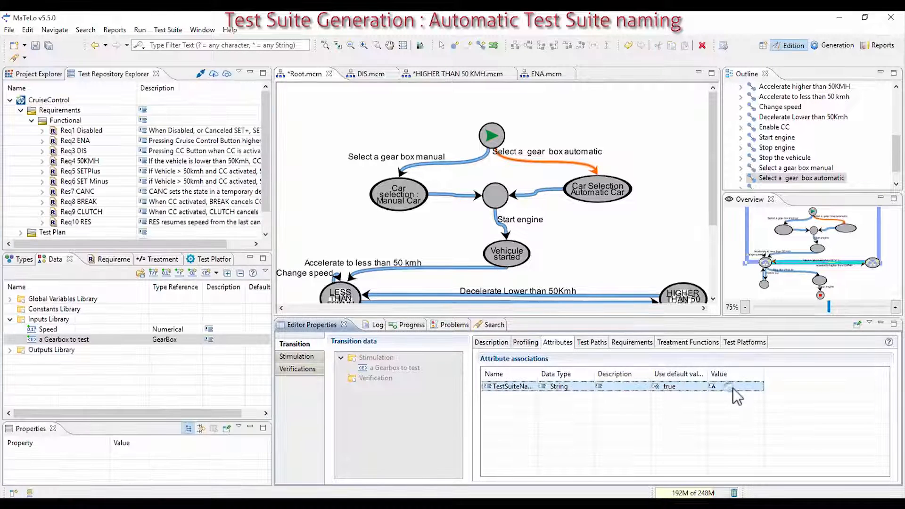
type("TSAutoma")
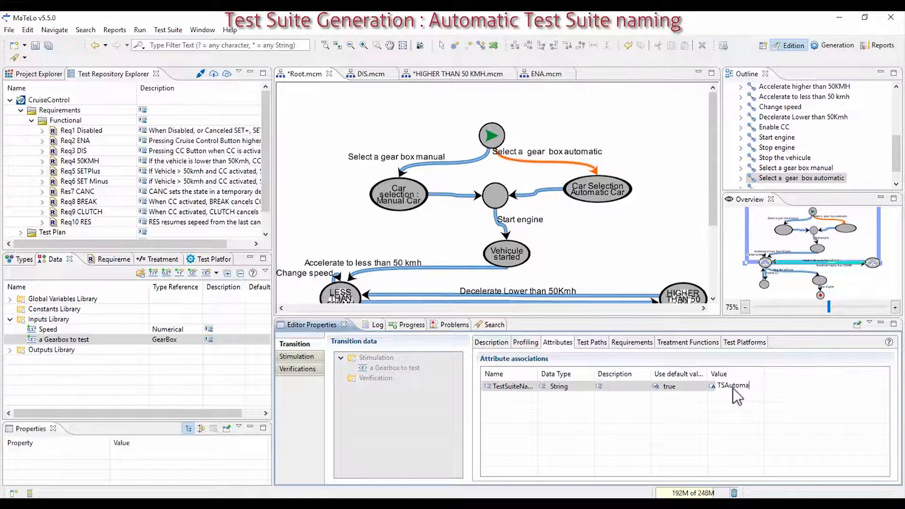
type("tic")
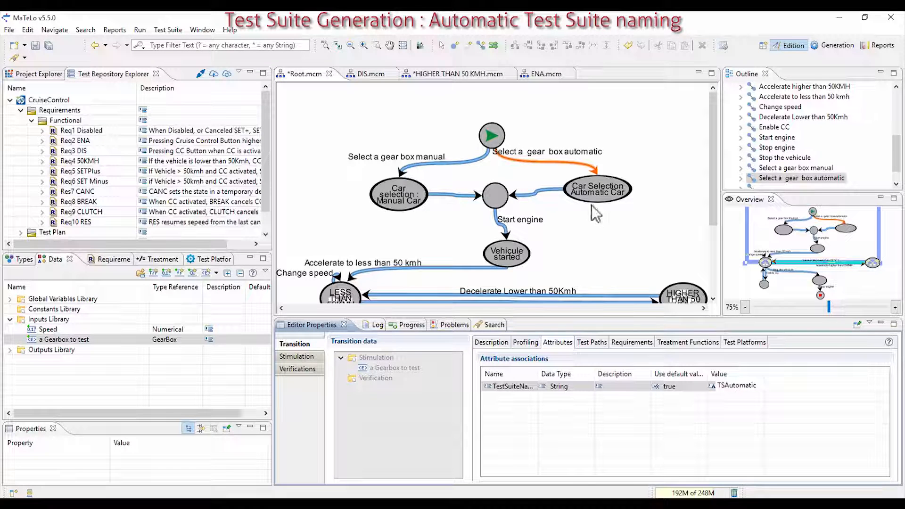
Step: Review the attribute values assigned to the manual and automatic gear box transitions
left_click(476, 161)
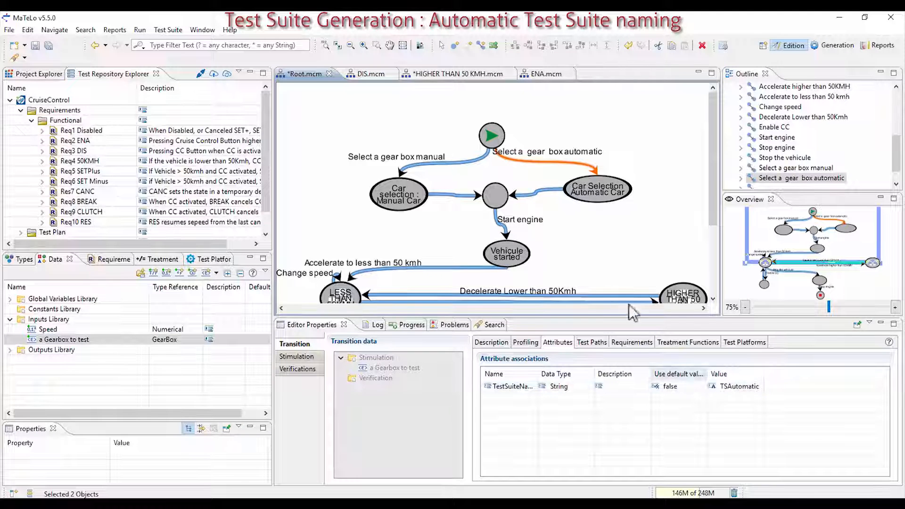
left_click(463, 163)
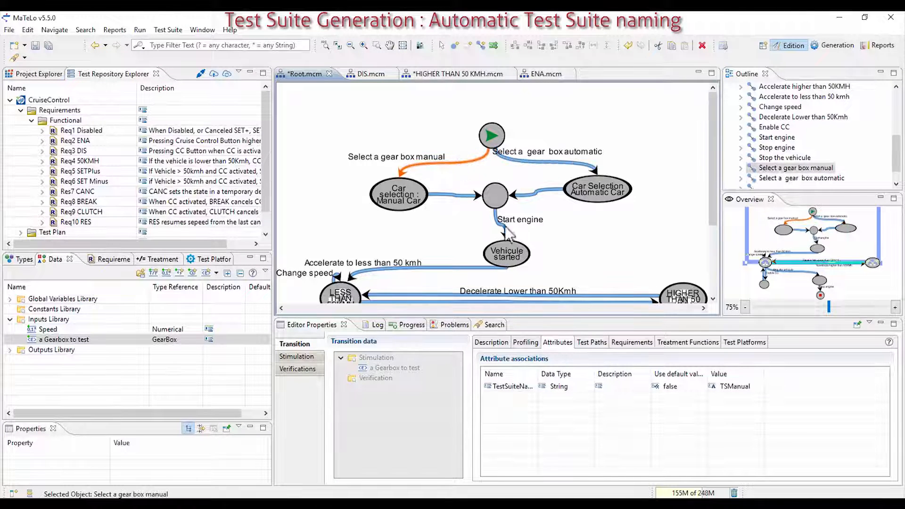
left_click(575, 163)
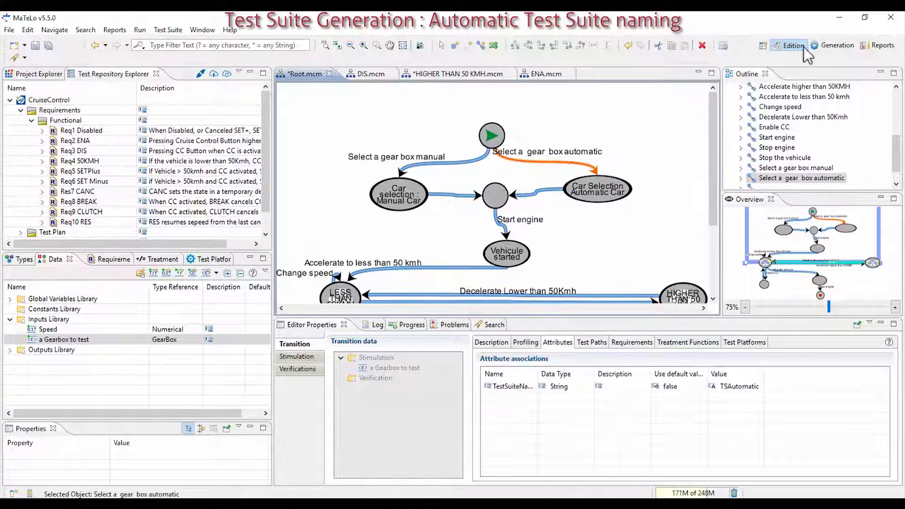
Step: In the generation preferences, set the test suite name composition to TestSuiteName Attribute
left_click(825, 42)
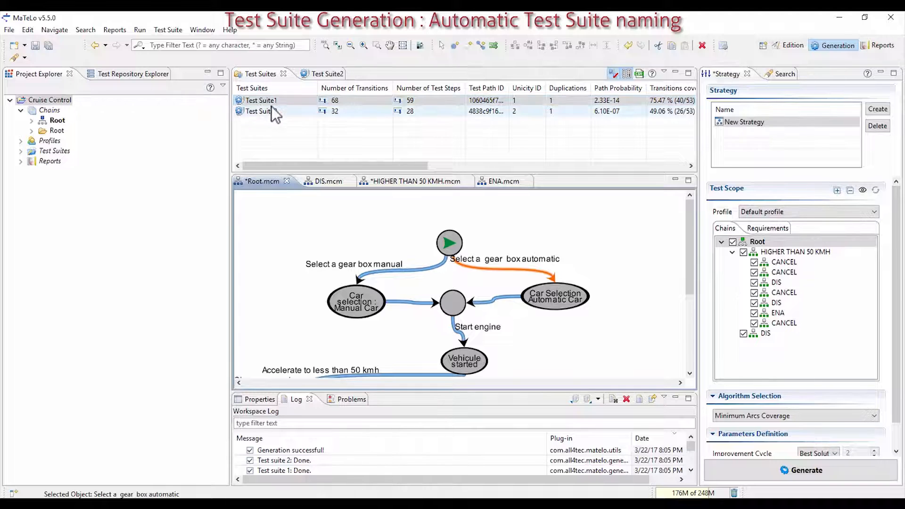
left_click(463, 268)
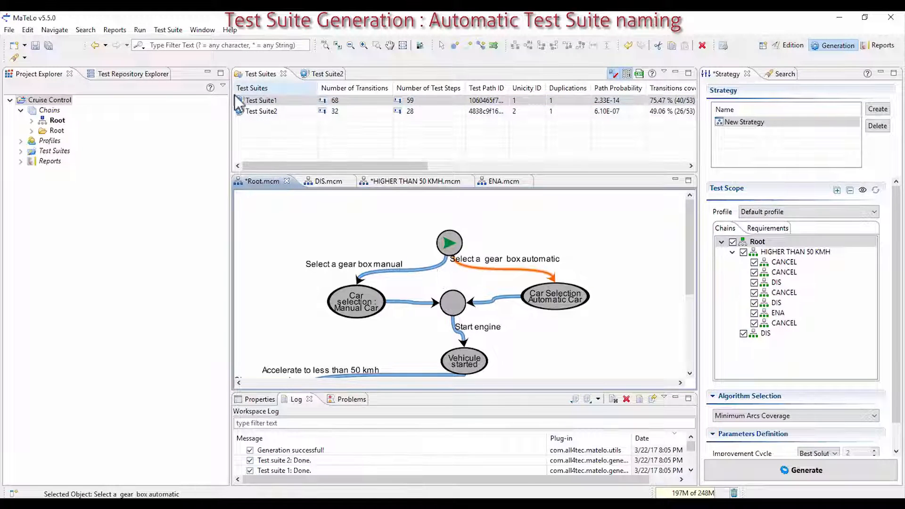
left_click(199, 31)
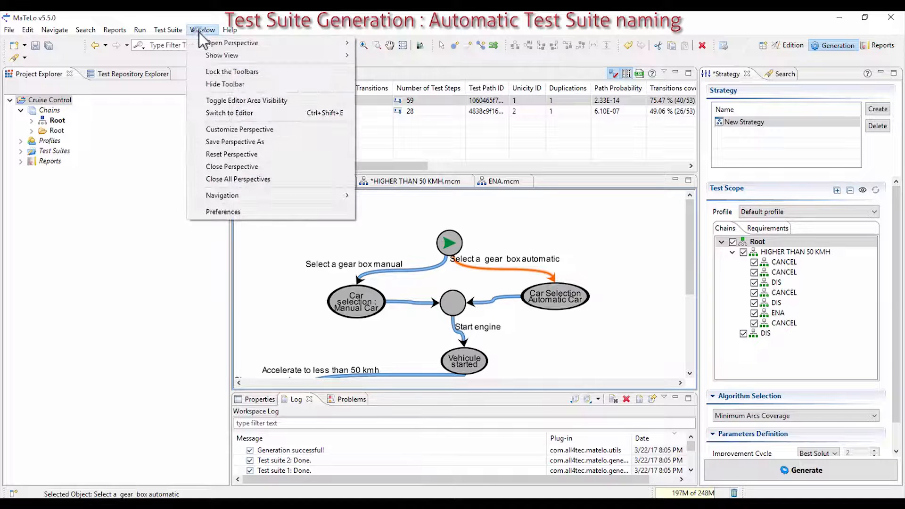
left_click(219, 212)
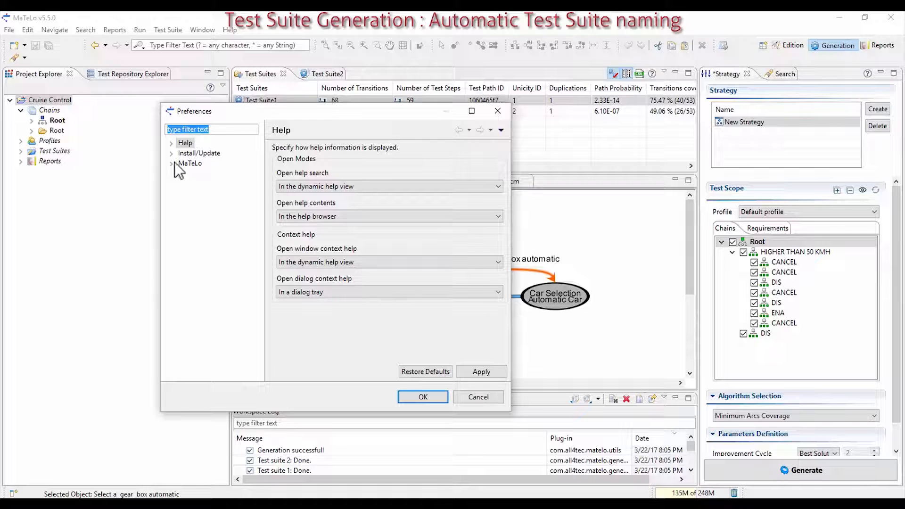
left_click(173, 164)
left_click(182, 204)
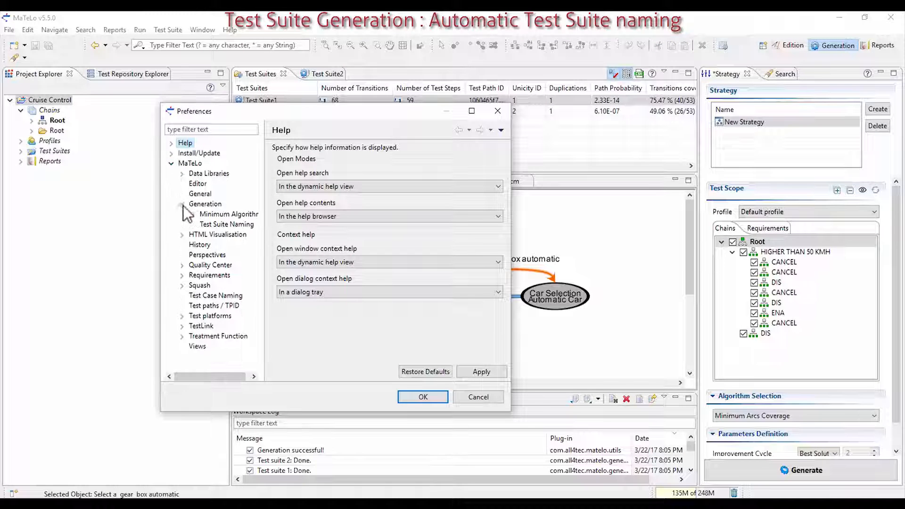
left_click(205, 225)
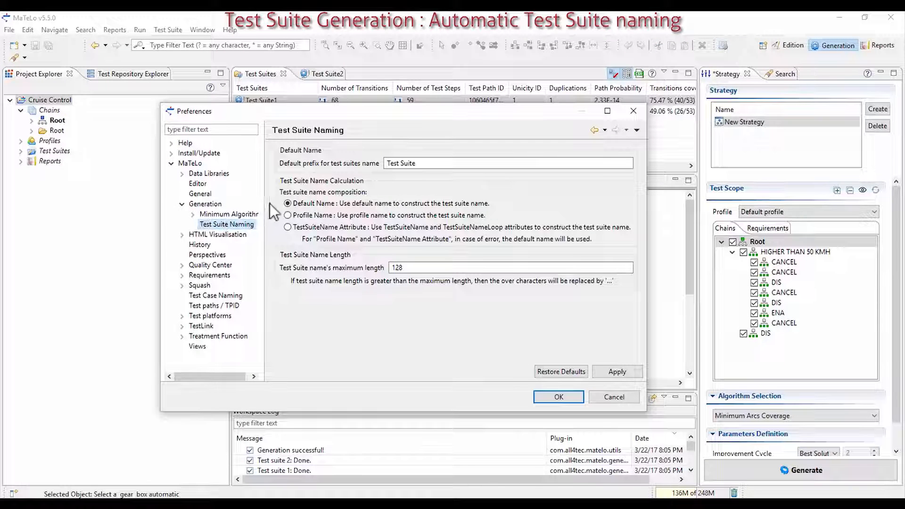
left_click(292, 228)
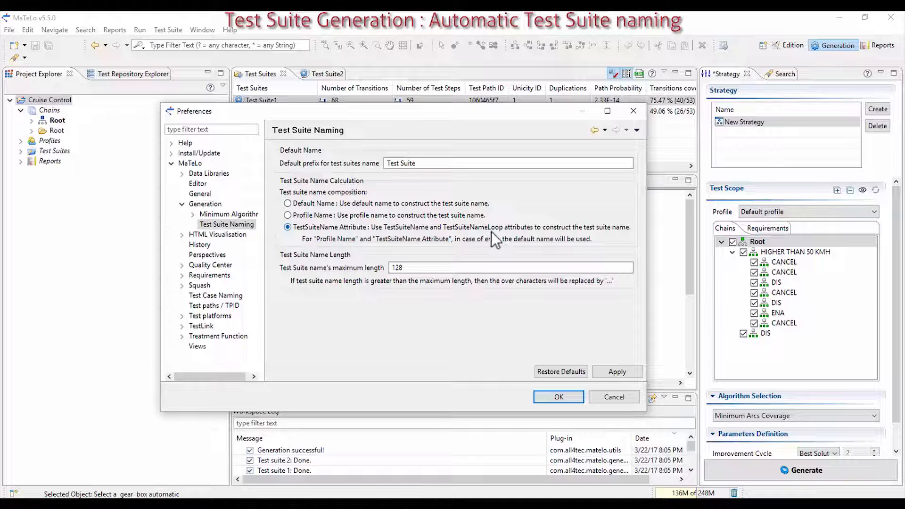
left_click(288, 203)
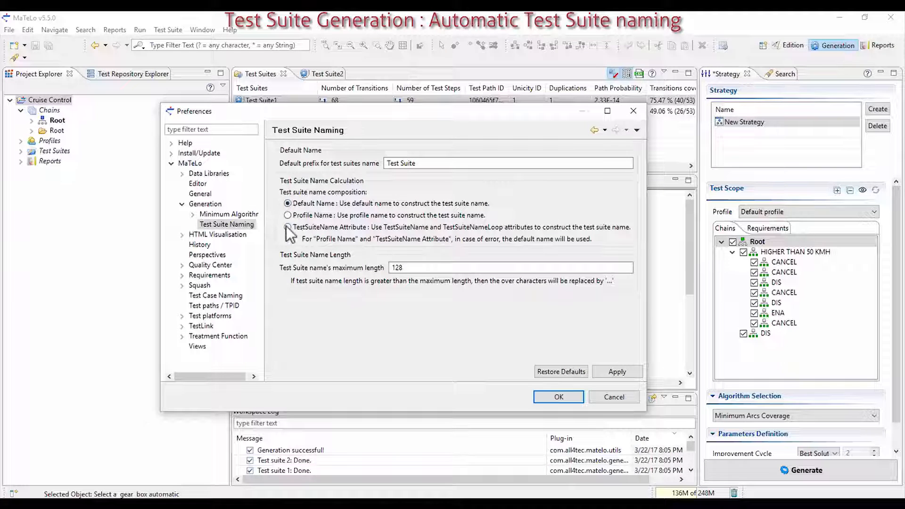
left_click(554, 397)
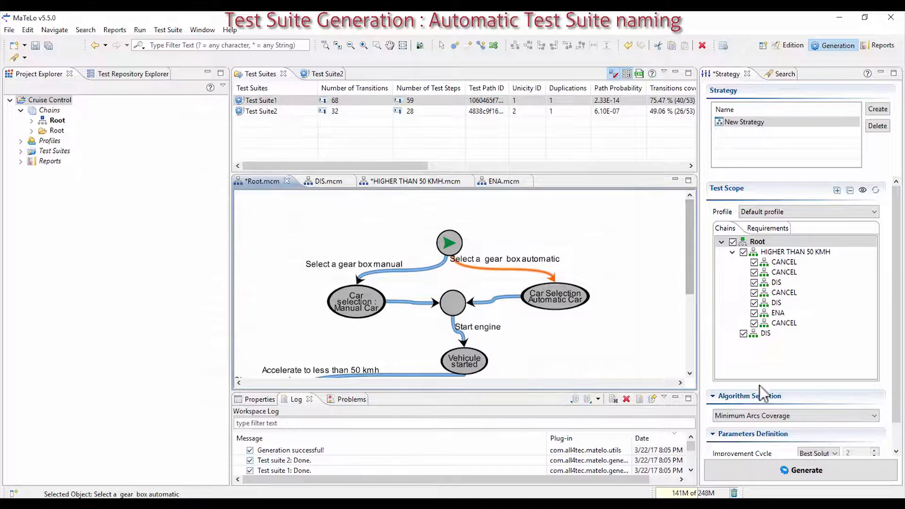
Step: Generate the test suites with the New Strategy and Minimum Arcs Coverage, accepting closure of the test case details views
left_click(763, 471)
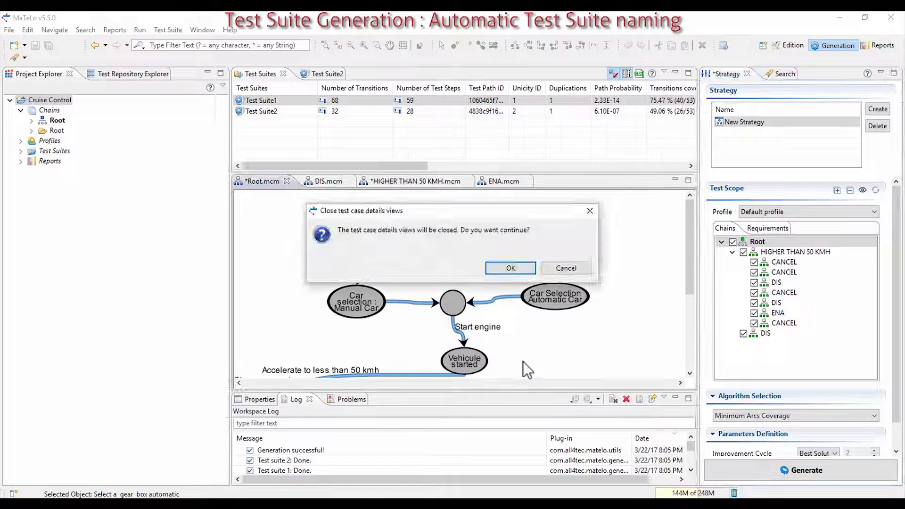
left_click(502, 267)
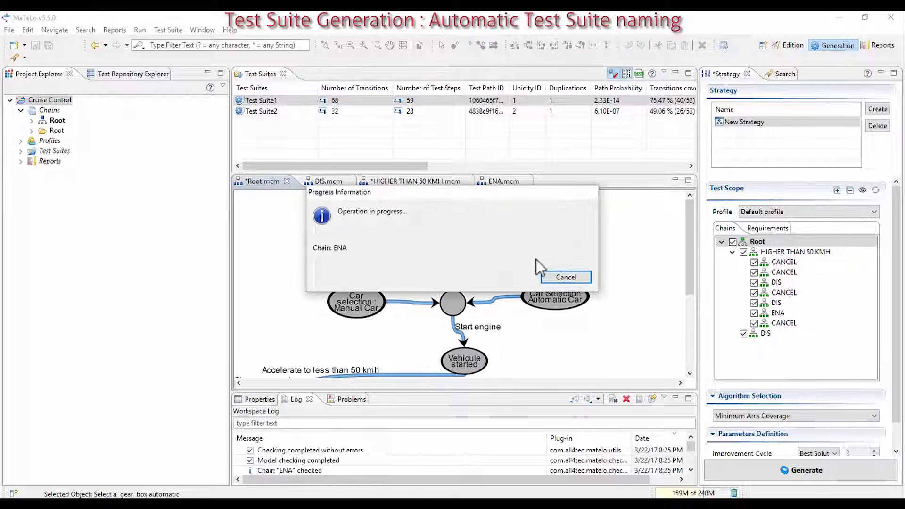
left_click(553, 270)
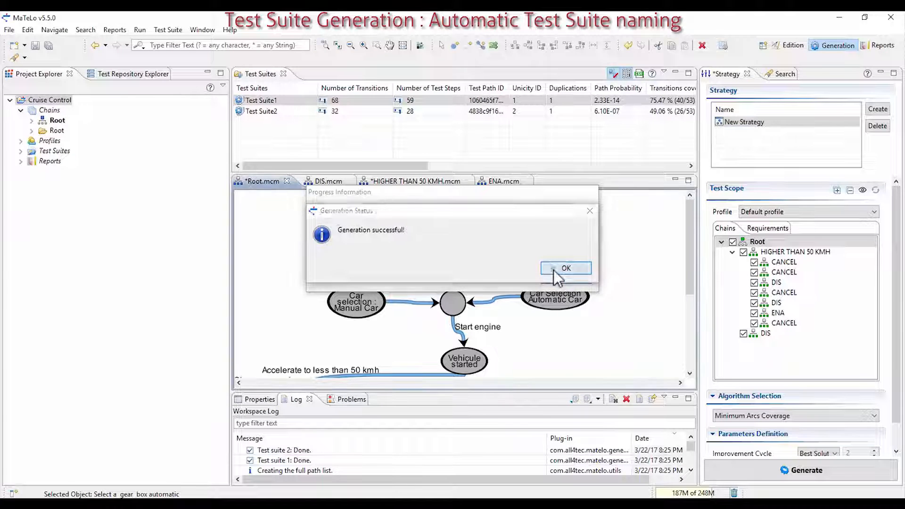
left_click(553, 270)
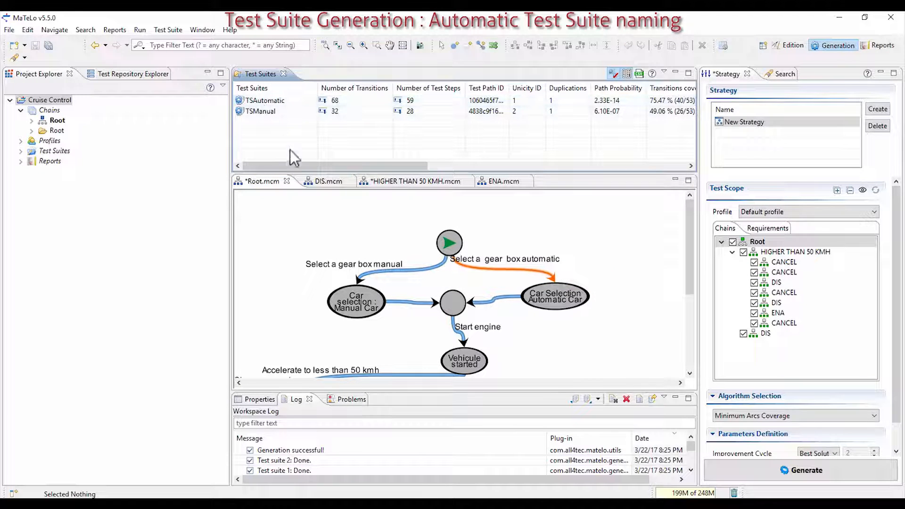
Step: Examine the HTML report of the generated TSManual test suite, including its path through the model, and close it
double_click(261, 112)
left_click(295, 164)
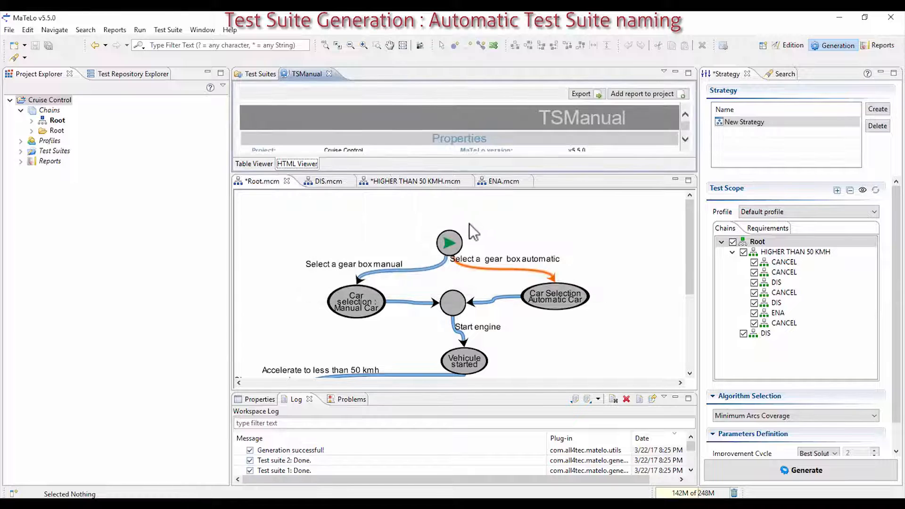
double_click(312, 79)
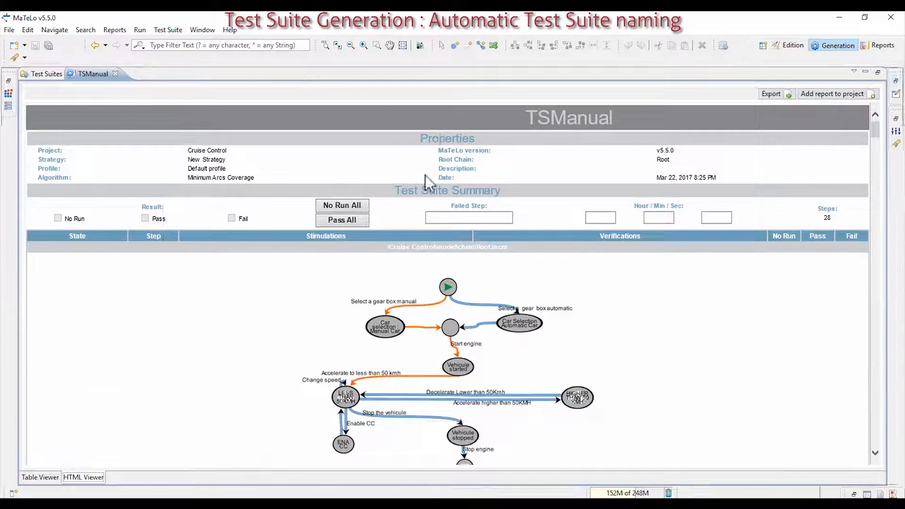
scroll(440, 359, "down", 20)
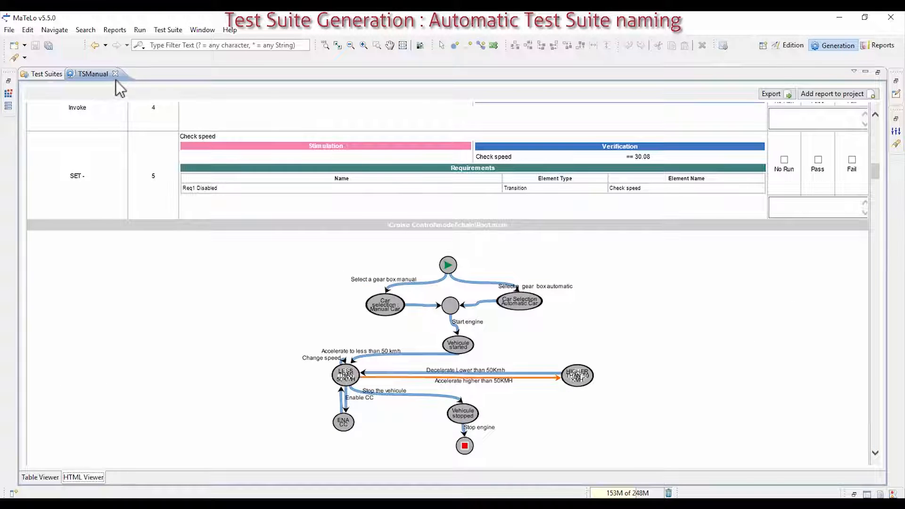
left_click(115, 77)
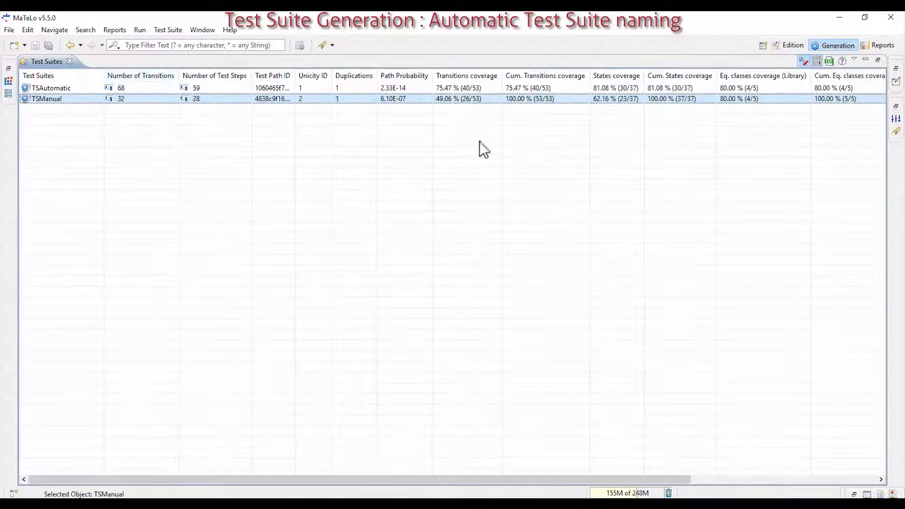
Step: Return to the Edition perspective, open the HIGHER THAN 50 KMH chain and select the transition from BREAK to CANCELED
left_click(789, 41)
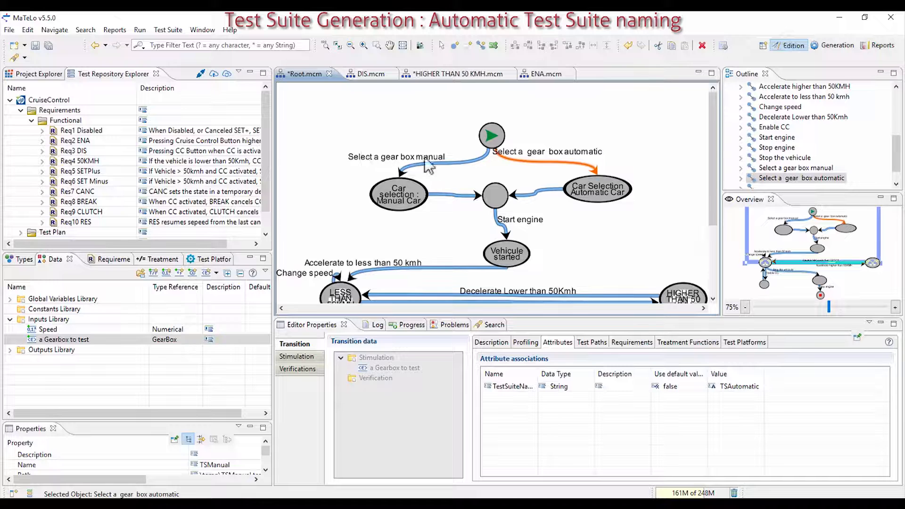
scroll(432, 184, "down", 1)
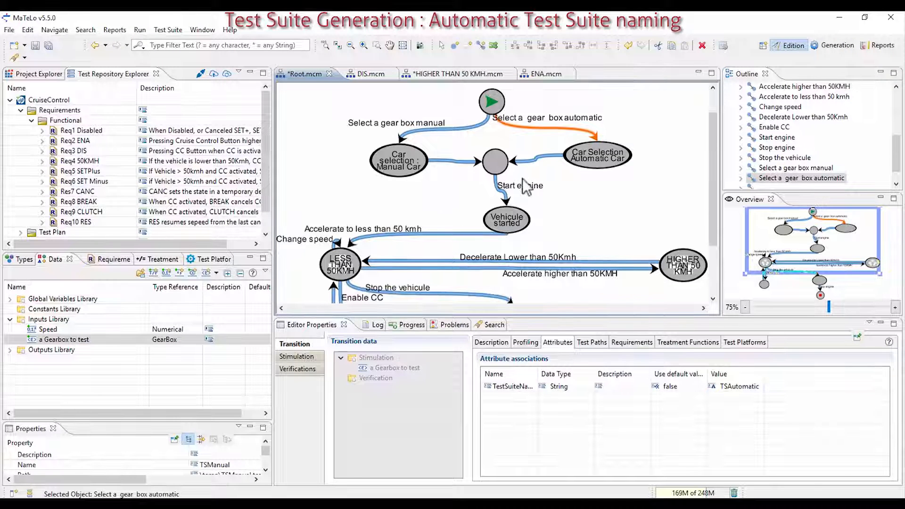
scroll(518, 185, "down", 1)
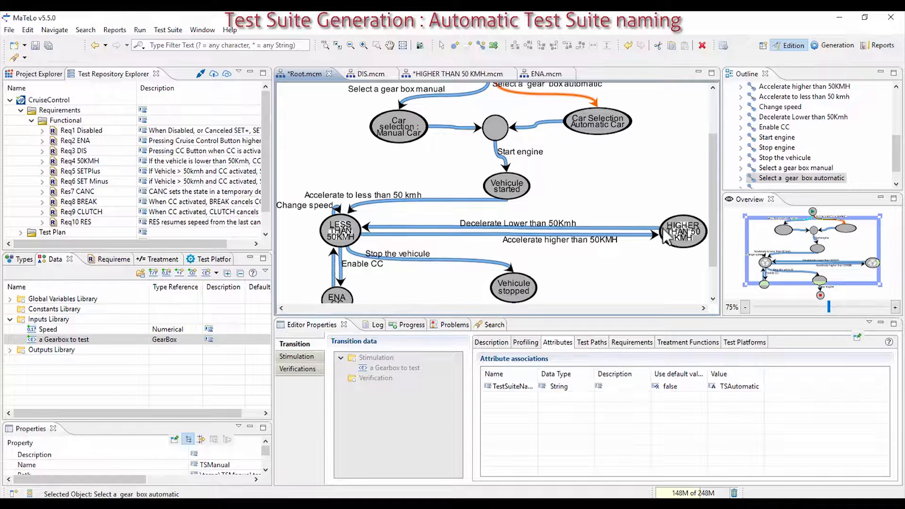
double_click(684, 240)
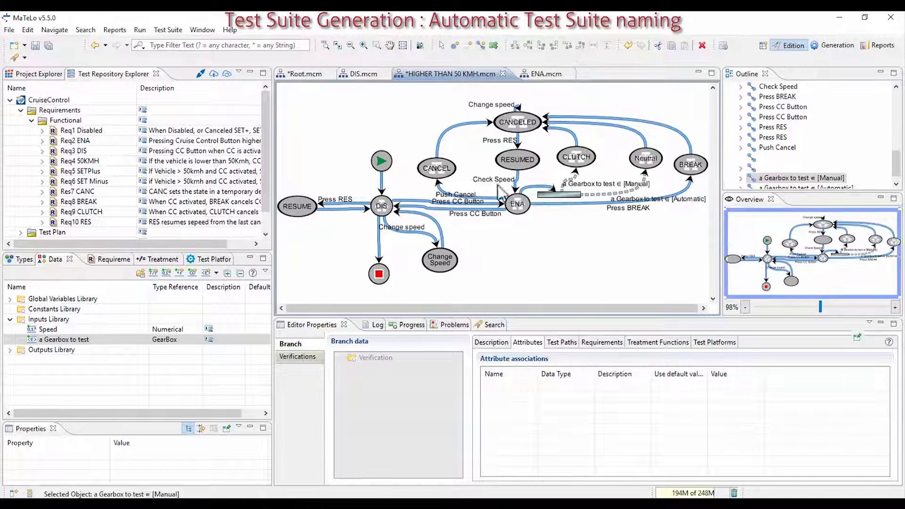
left_click(574, 139)
left_click(572, 136)
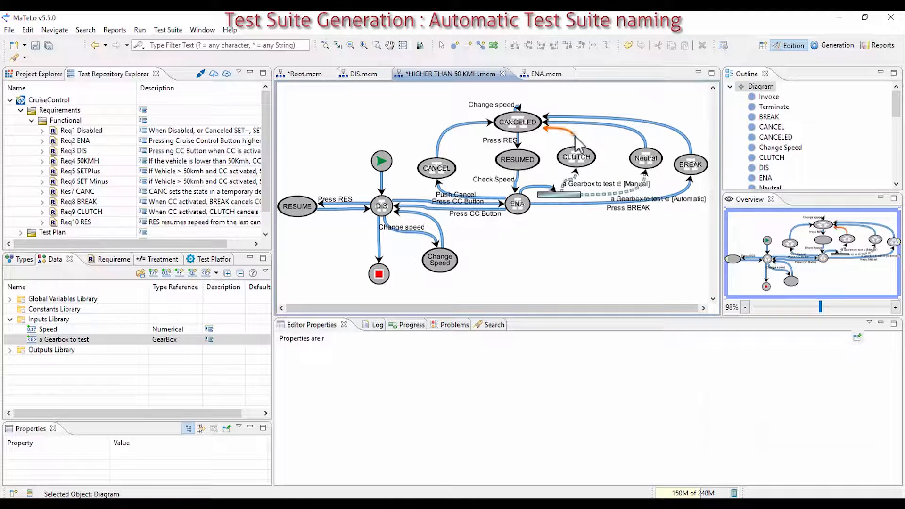
left_click(687, 144)
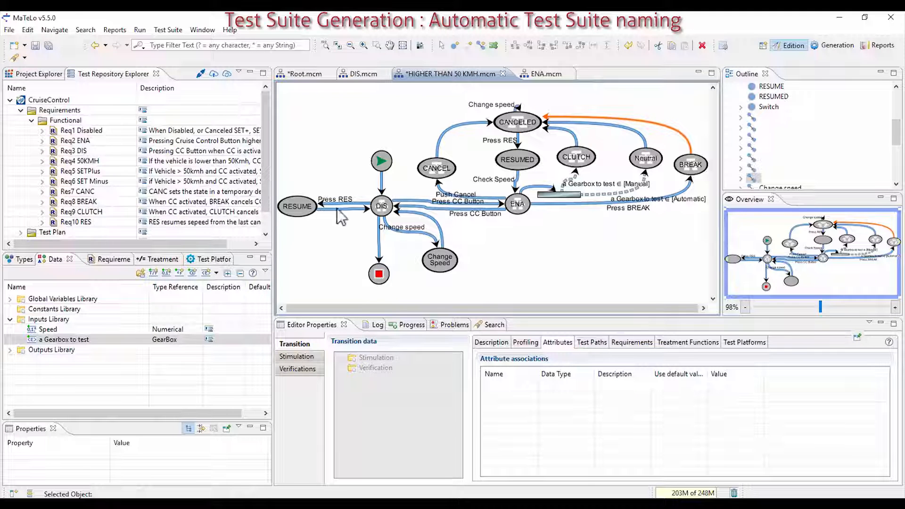
Step: Duplicate the TestSuiteName0 attribute in the Attributes Library and rename the copy TestSuiteName1
left_click(30, 494)
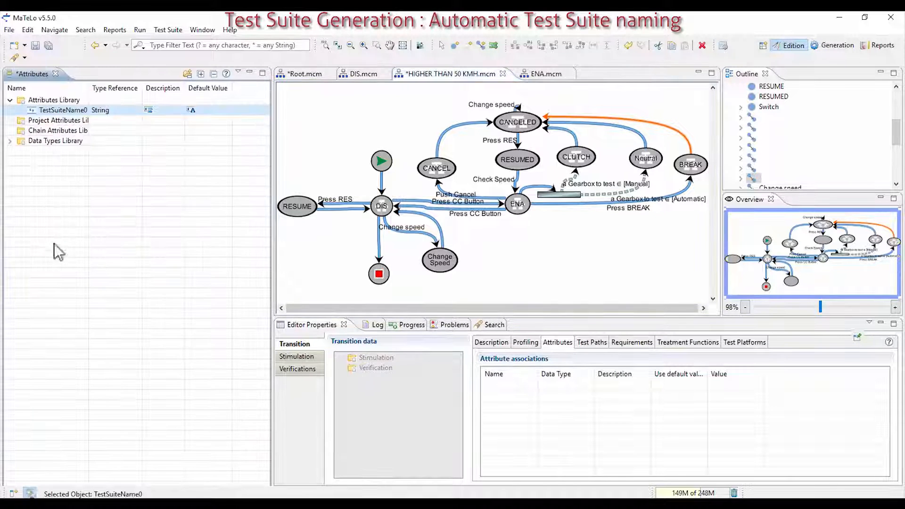
left_click_drag(85, 90, 104, 90)
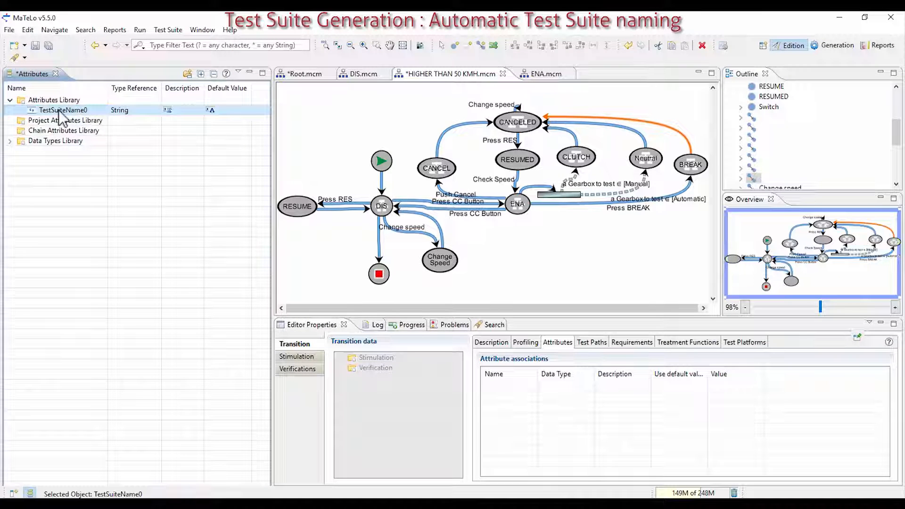
left_click_drag(59, 110, 69, 100)
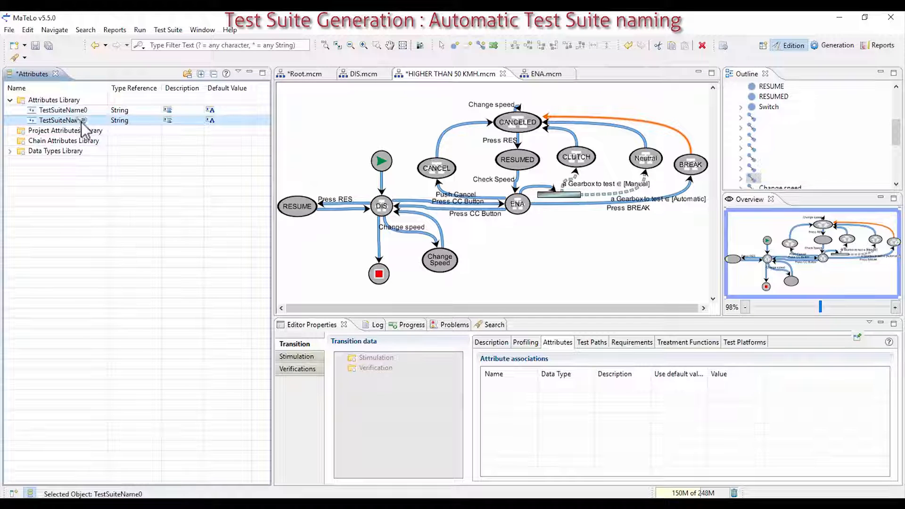
left_click(81, 120)
left_click(83, 122)
key("BackSpace")
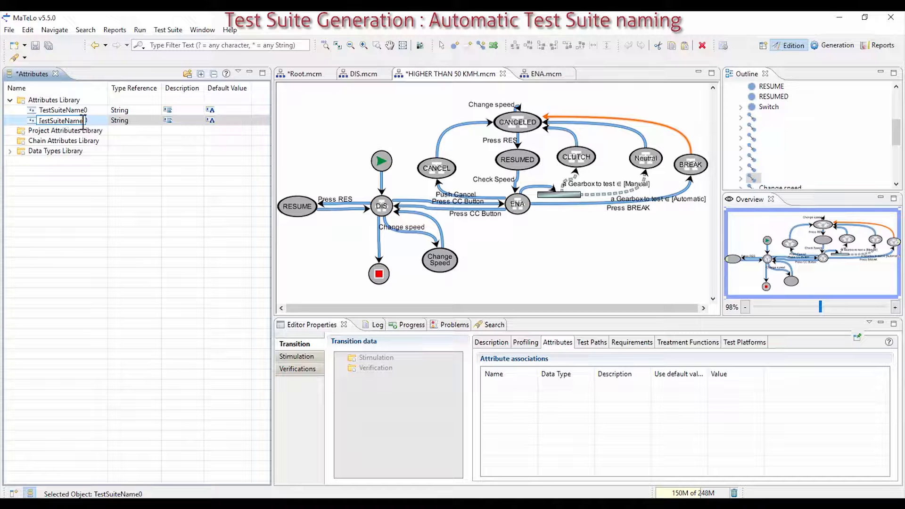
key("Return")
left_click(78, 111)
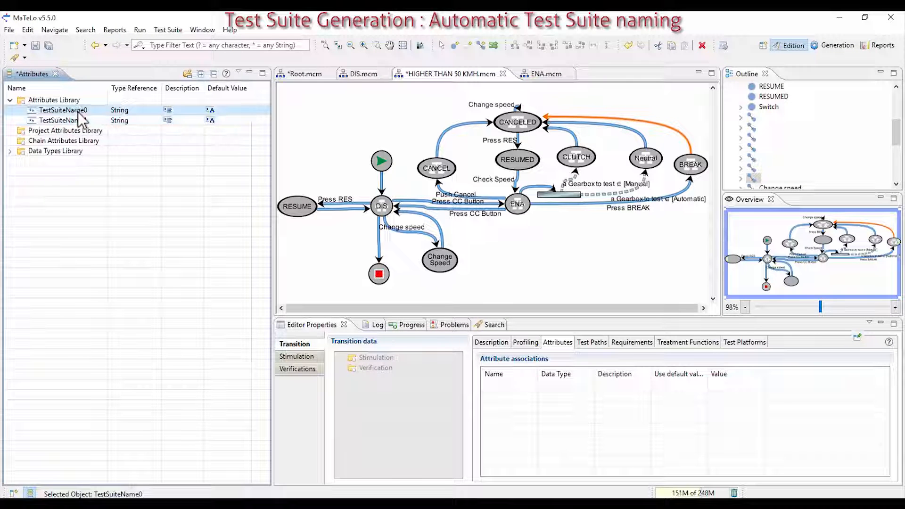
left_click(74, 120)
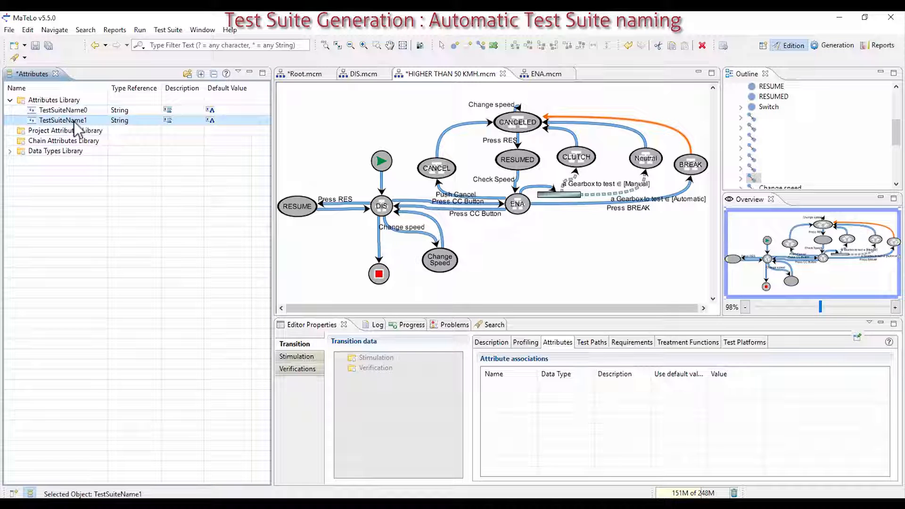
Step: Associate the TestSuiteName1 attribute with the BREAK to CANCELED transition and set its value to Break
left_click_drag(74, 121, 551, 422)
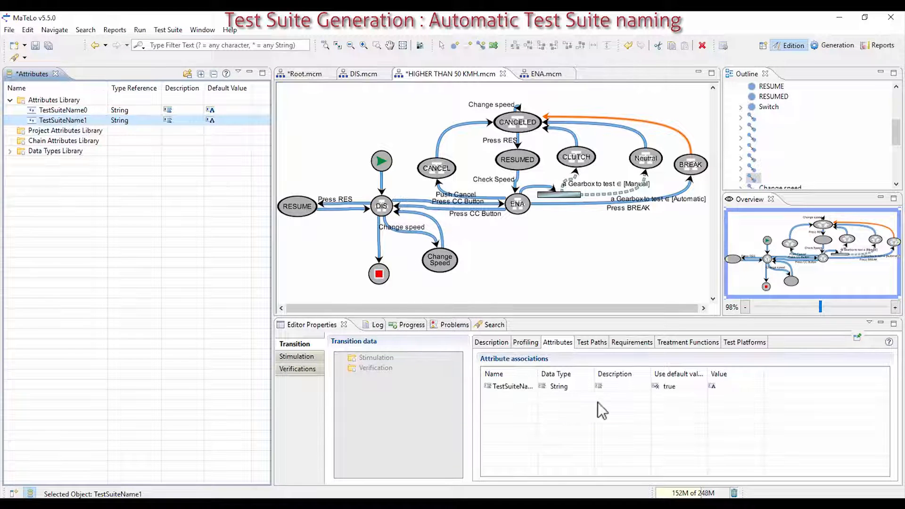
left_click(725, 391)
left_click(725, 391)
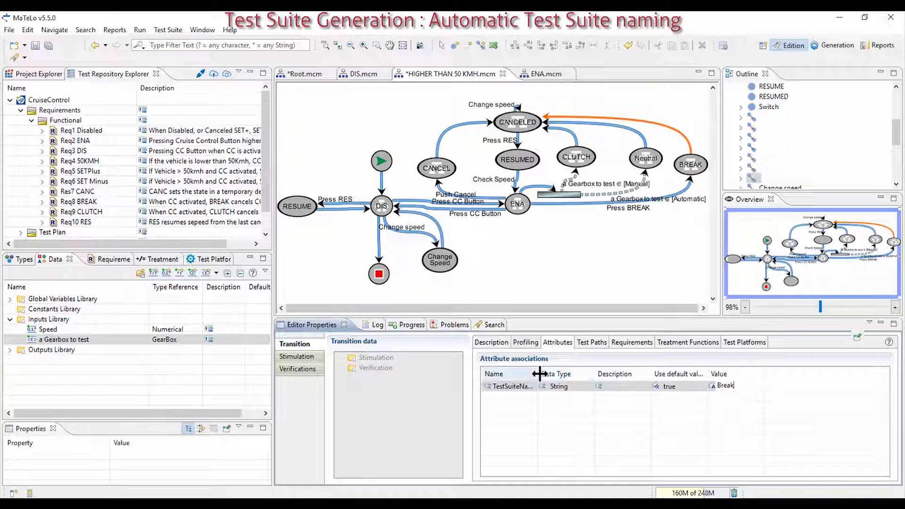
left_click_drag(542, 374, 562, 375)
left_click(749, 387)
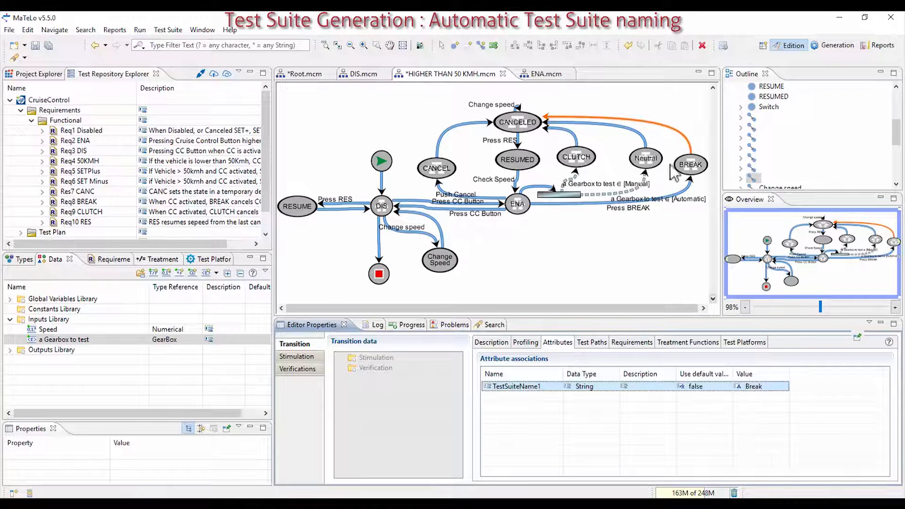
Step: Associate the TestSuiteName1 attribute with the Neutral to CANCELED transition and set its value to Neutral
left_click(639, 141)
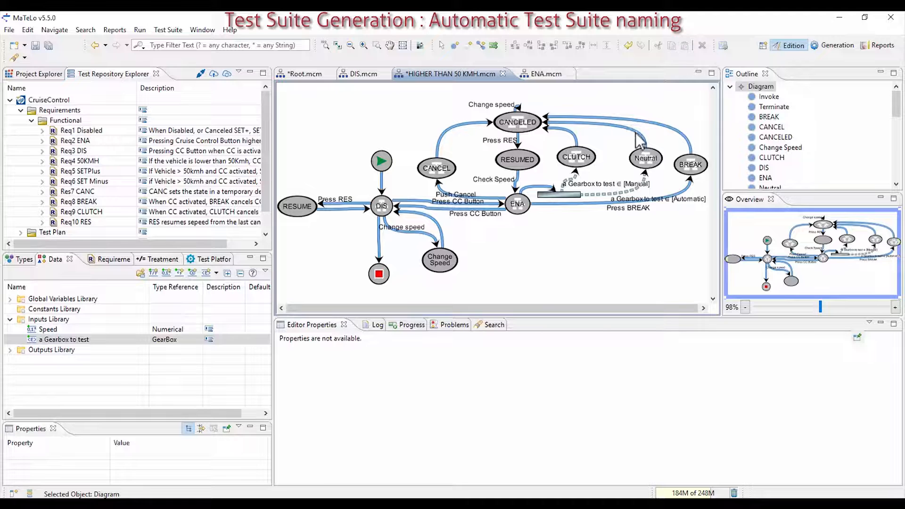
left_click_drag(66, 340, 522, 424)
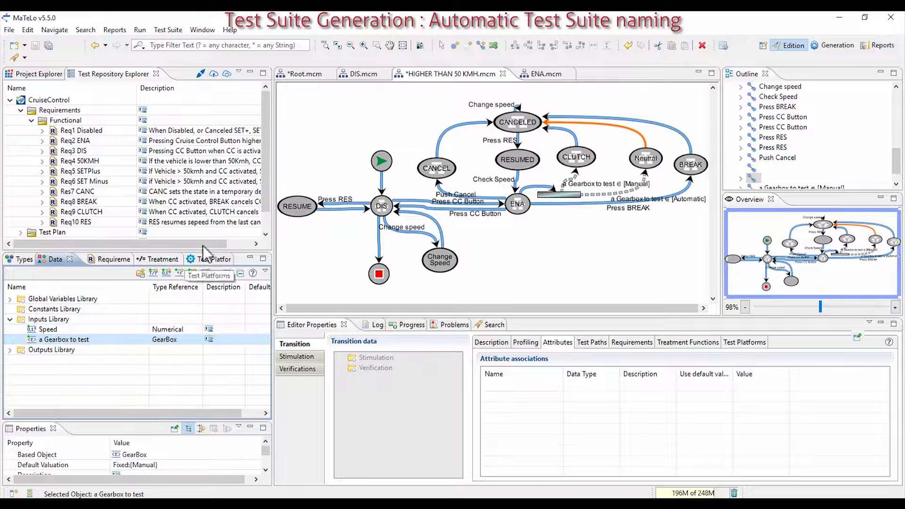
left_click(29, 494)
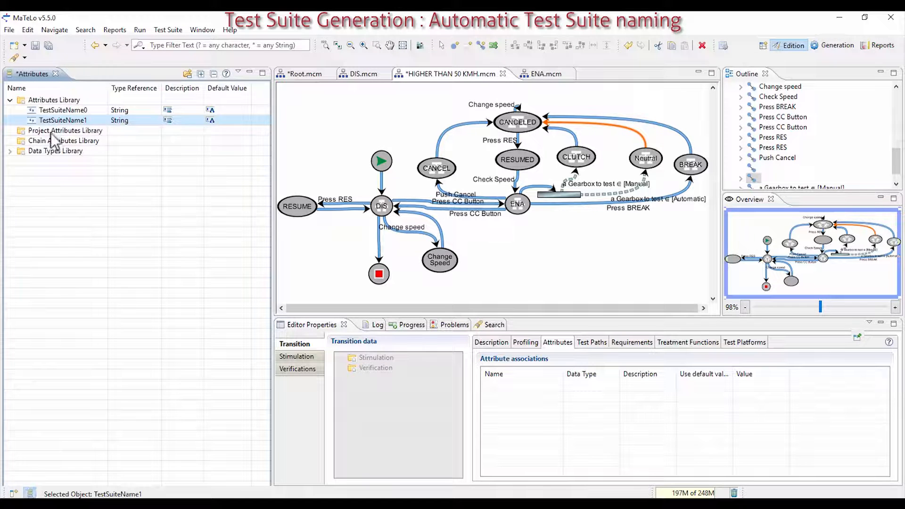
left_click_drag(62, 121, 538, 425)
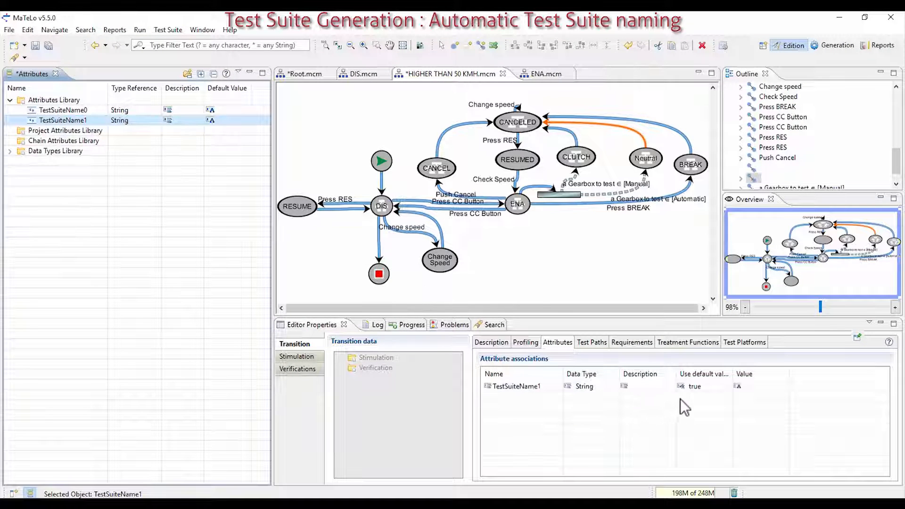
left_click(755, 387)
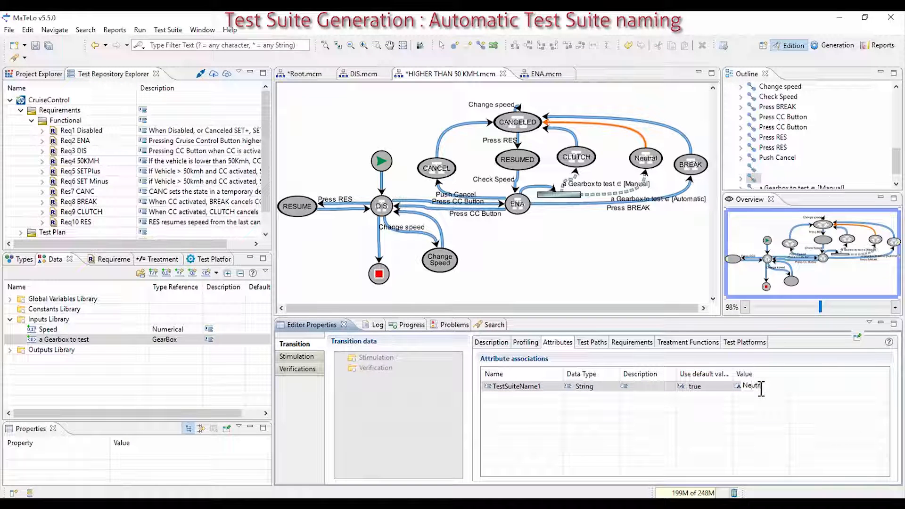
key("Return")
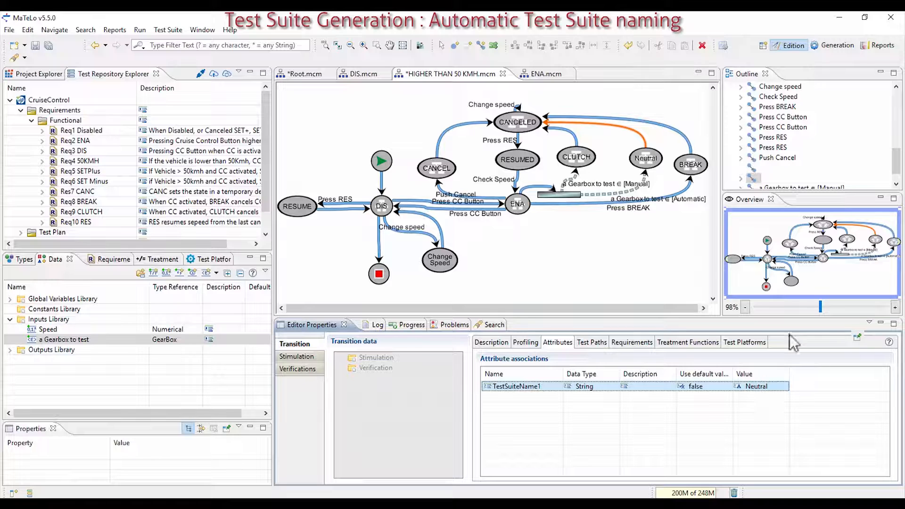
Step: Associate the TestSuiteName1 attribute with the CLUTCH to CANCELED transition and set its value to Clutch
left_click(578, 143)
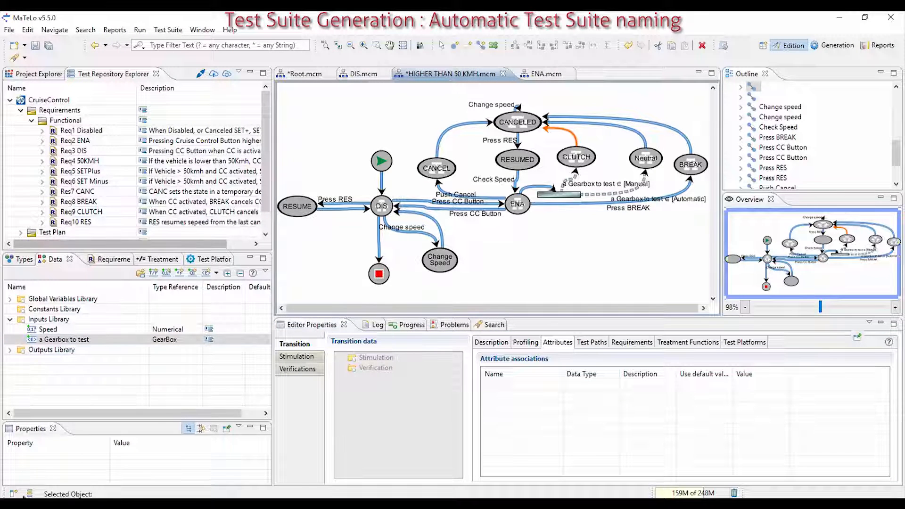
left_click(30, 494)
left_click_drag(57, 120, 573, 410)
left_click(754, 386)
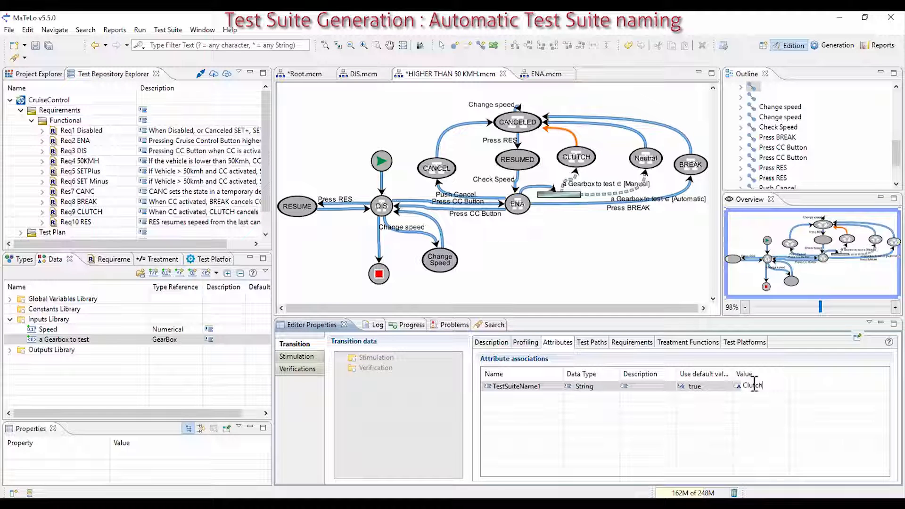
Step: Associate the TestSuiteName1 attribute with the CANCEL to CANCELED transition and set its value to Cancel
left_click(442, 137)
left_click(443, 137)
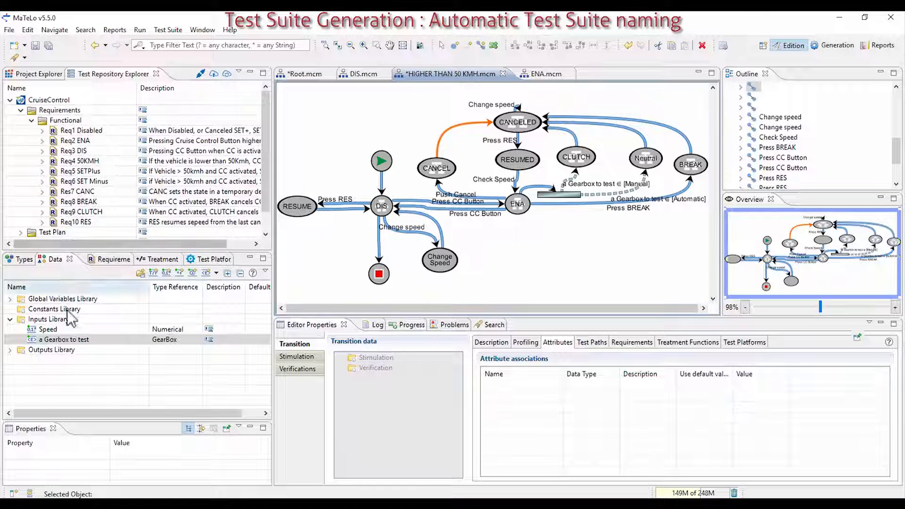
left_click(30, 494)
left_click_drag(65, 124, 720, 410)
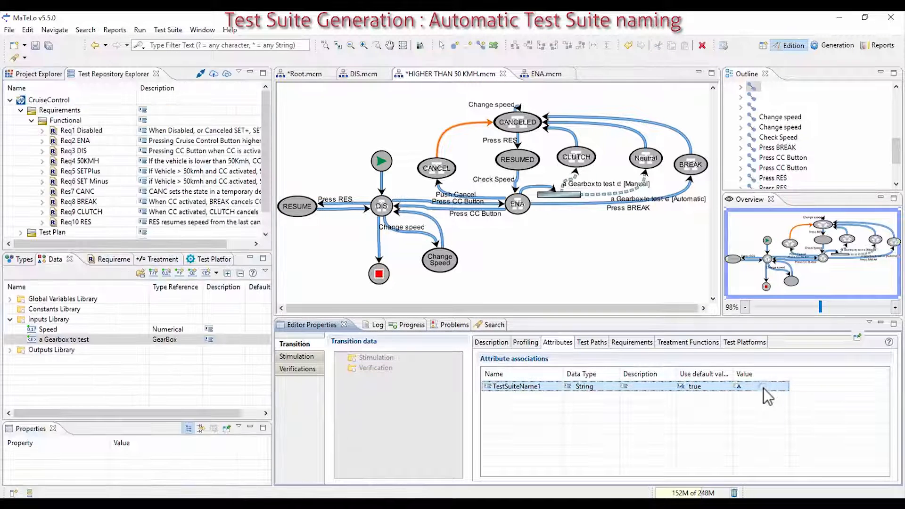
left_click(763, 389)
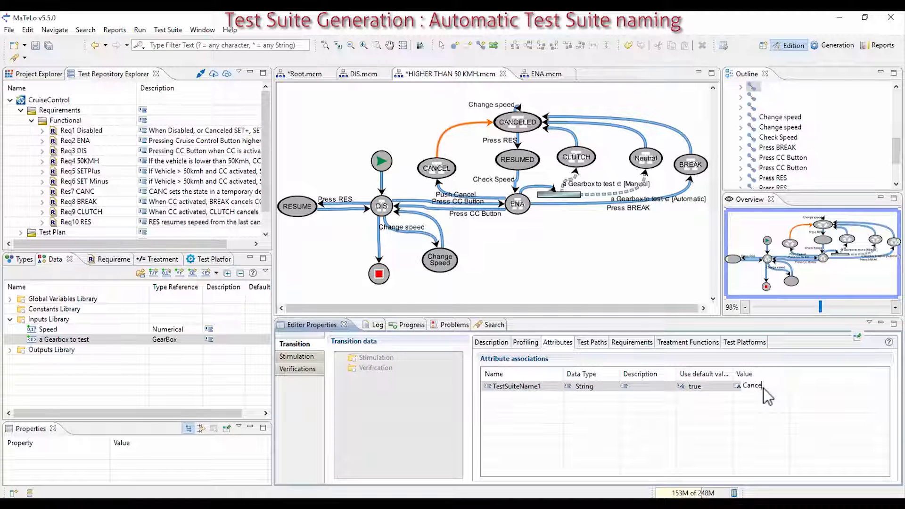
key("Return")
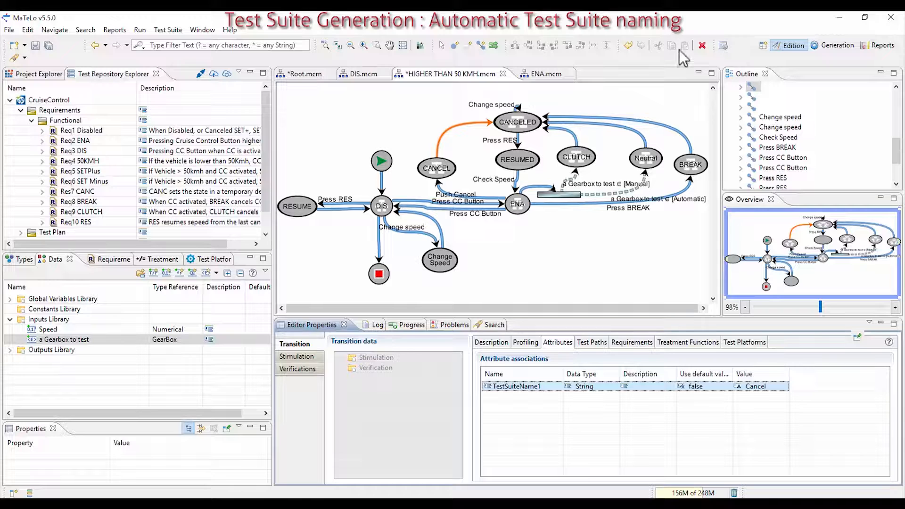
Step: Switch to the Generation perspective and set the strategy's algorithm to User Oriented + Filter
left_click(826, 46)
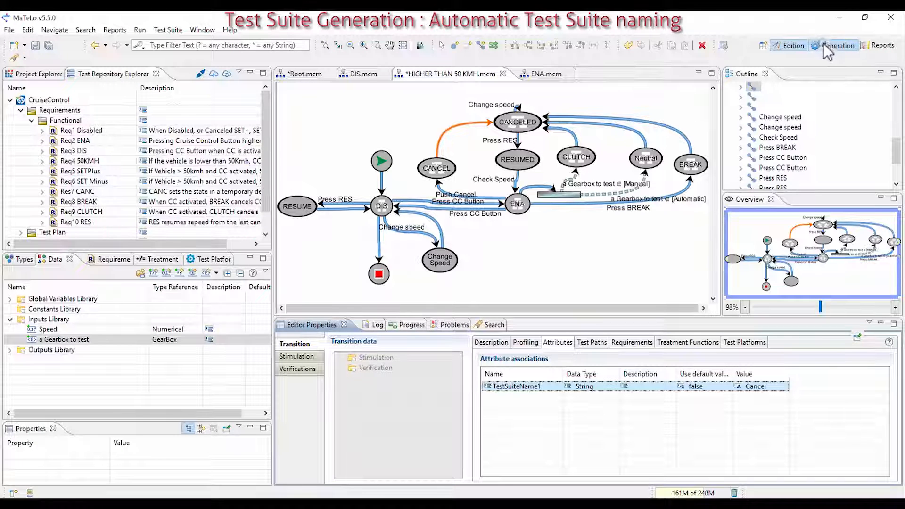
left_click(896, 69)
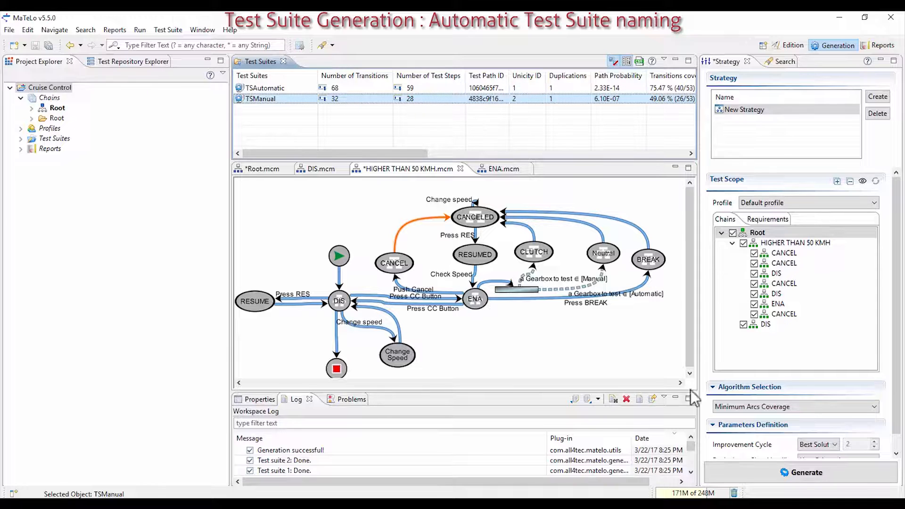
left_click(743, 406)
left_click(758, 458)
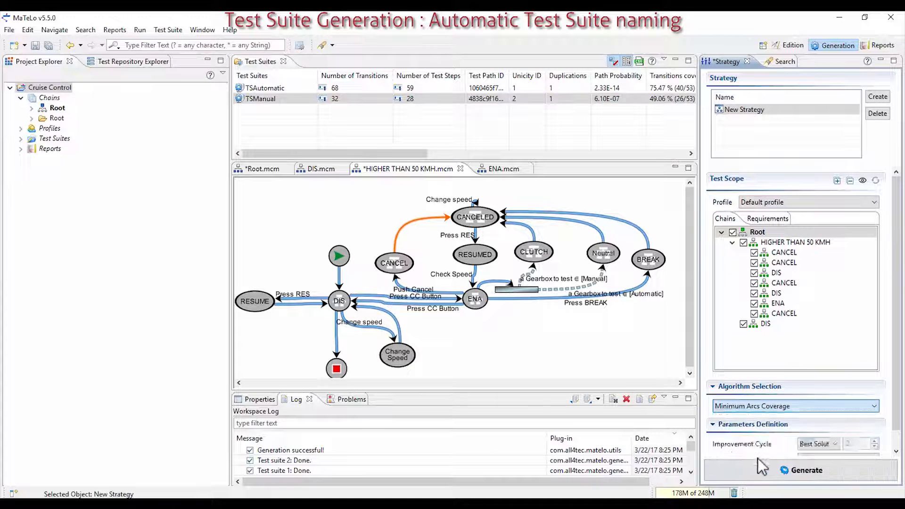
left_click(771, 412)
left_click(782, 471)
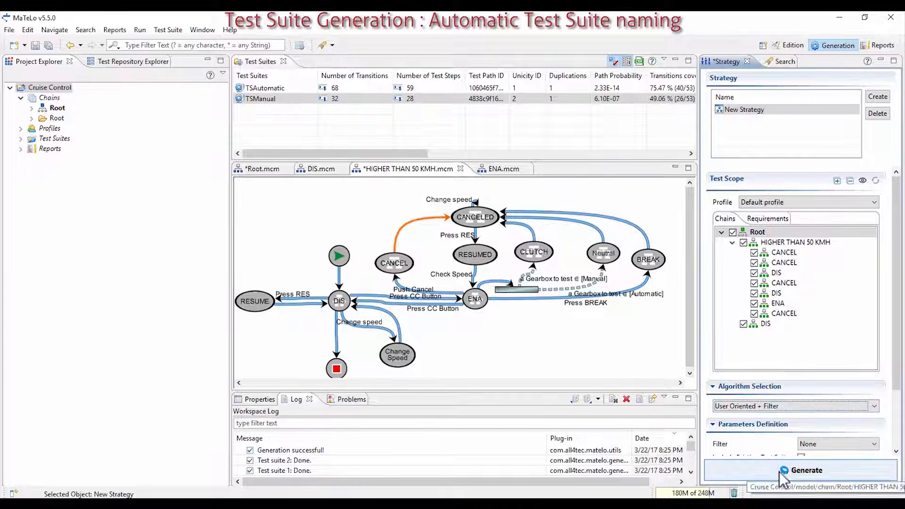
left_click(760, 409)
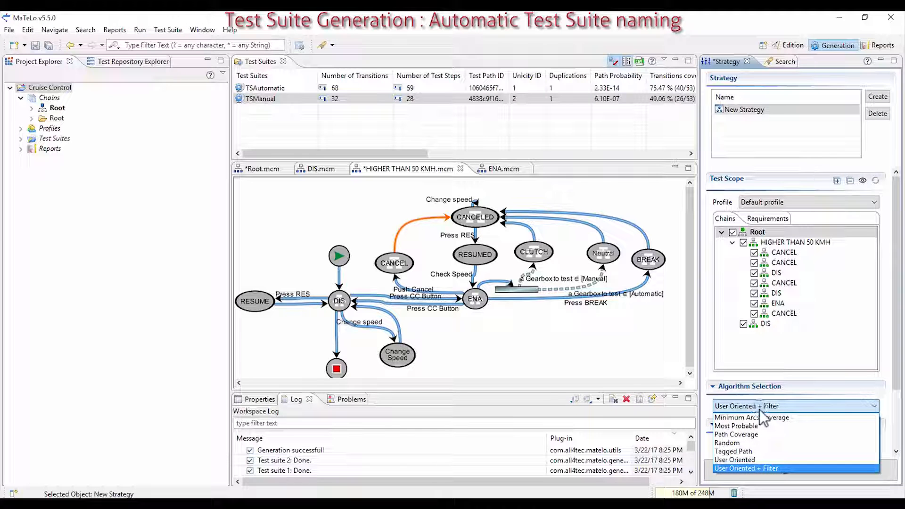
left_click(760, 467)
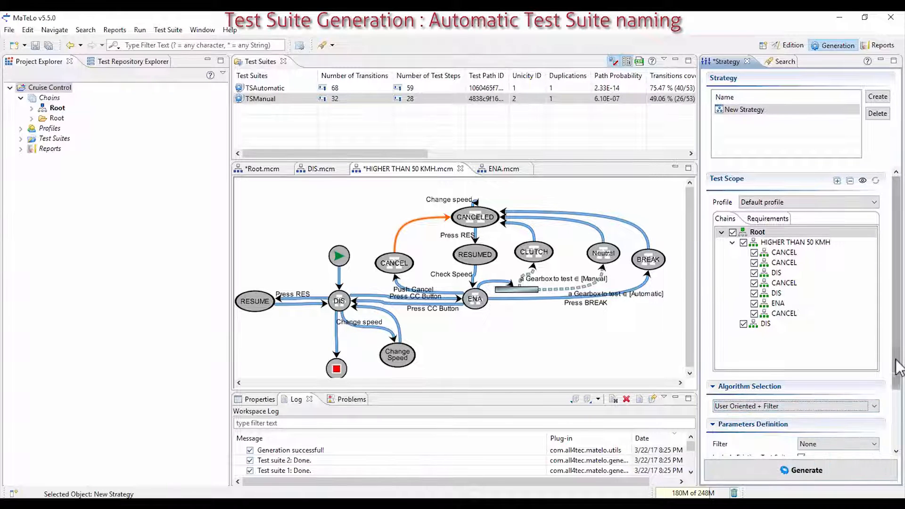
Step: Set the generation filter to Transitions Coverage, generate the test suites and dismiss the generation status
scroll(832, 396, "down", 3)
left_click(823, 368)
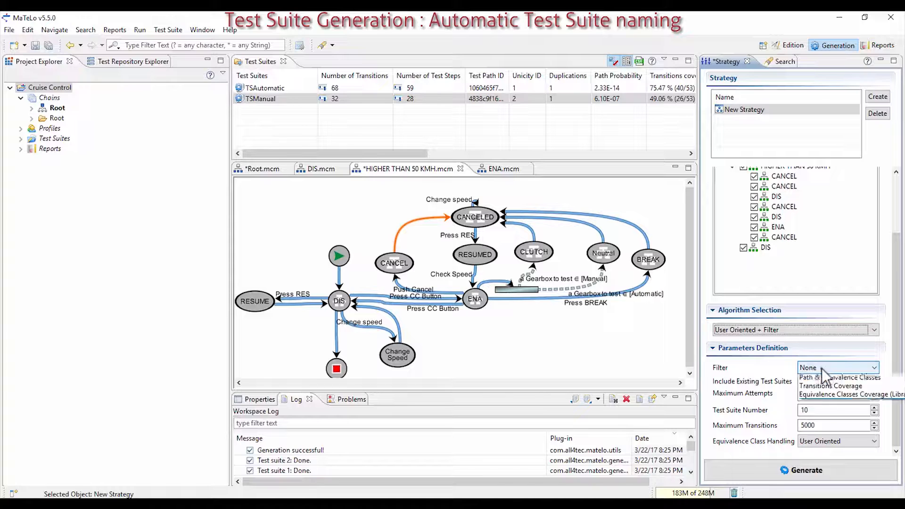
left_click(815, 394)
left_click(802, 381)
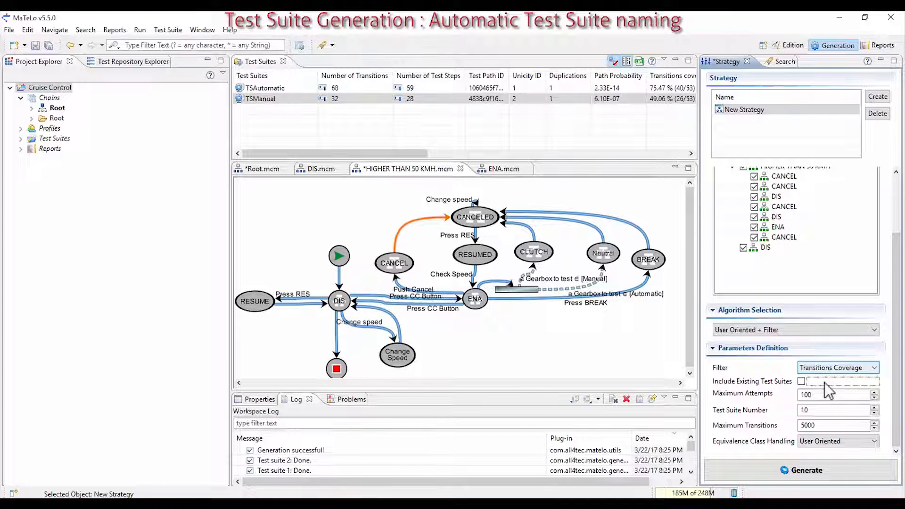
left_click(792, 471)
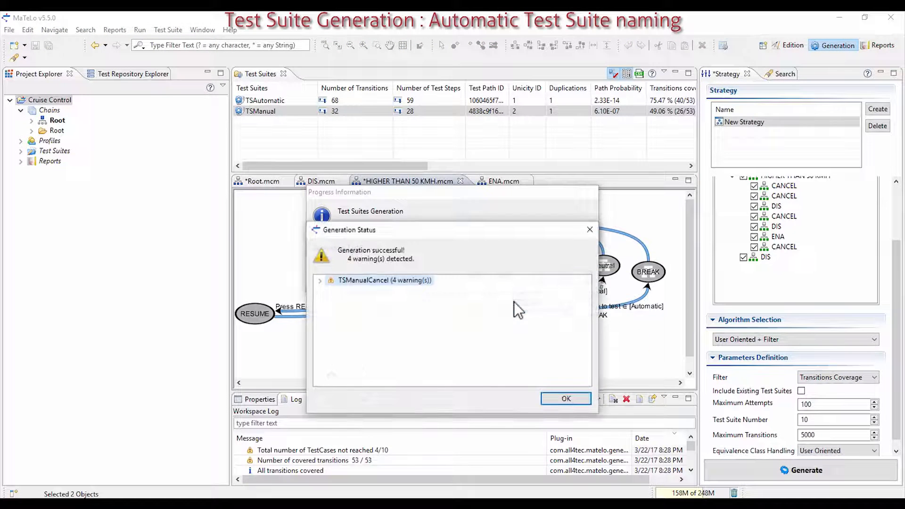
left_click(566, 399)
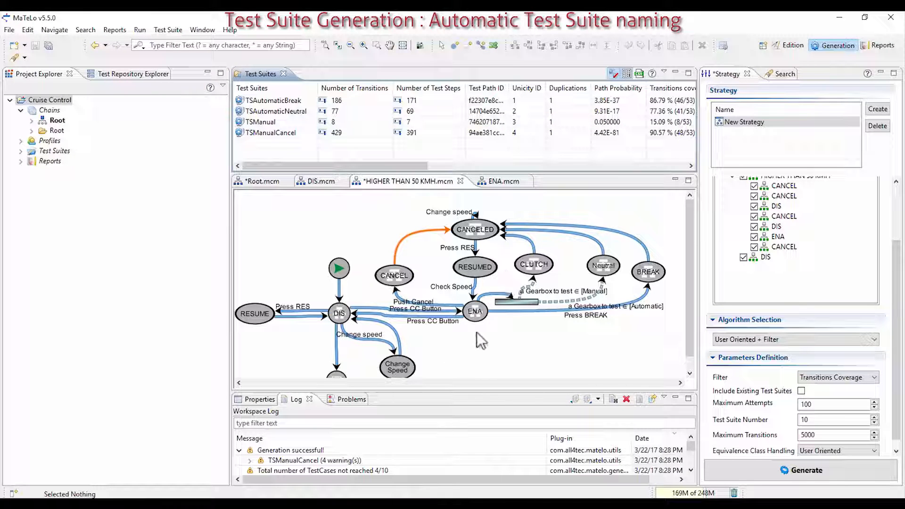
Step: Return to the Edition perspective, open the ENA chain from HIGHER THAN 50 KMH and select the Push SET- transition
left_click(789, 46)
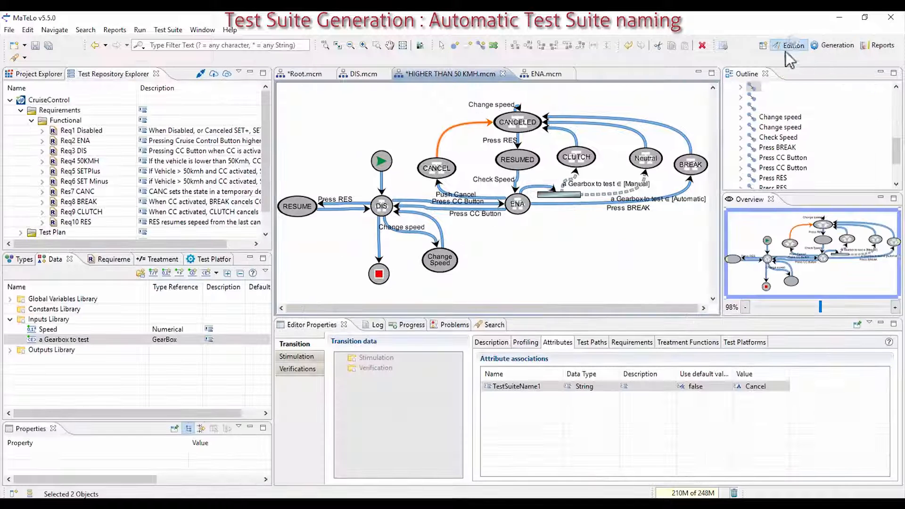
double_click(521, 206)
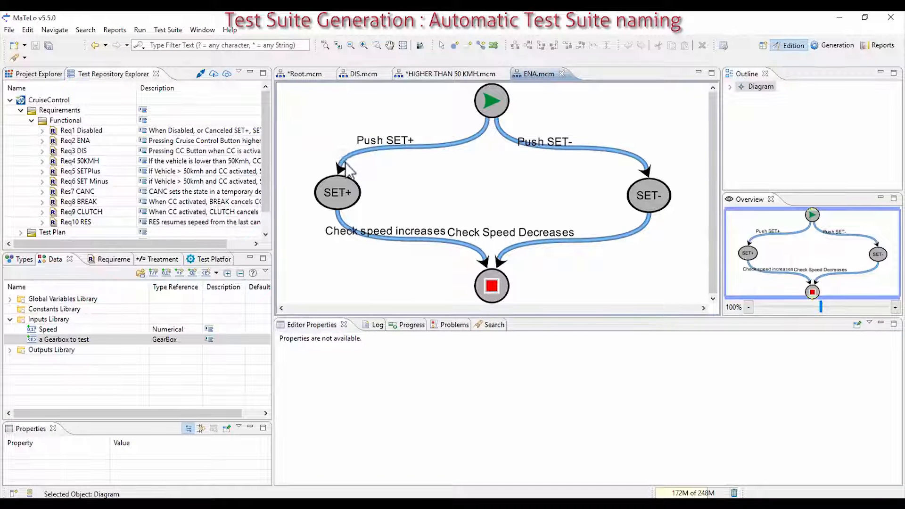
left_click(350, 163)
left_click(565, 151)
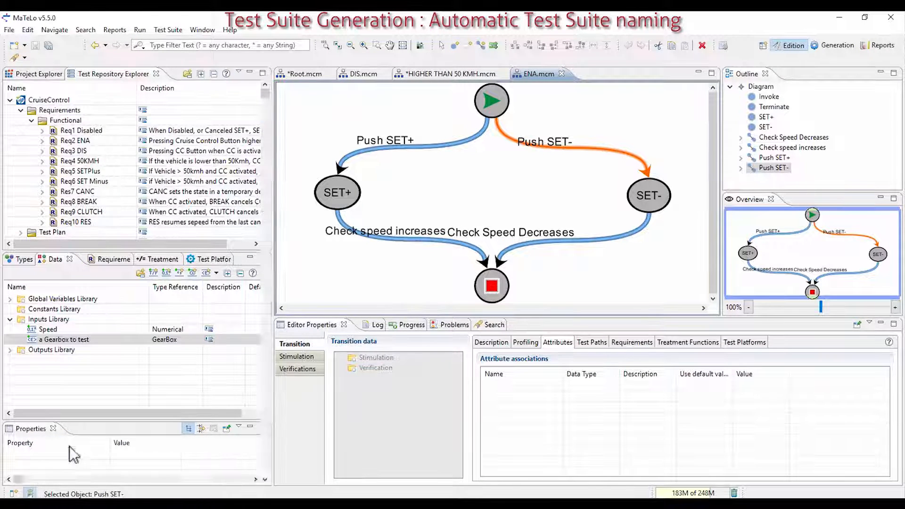
Step: Duplicate the TestSuiteName1 attribute in the Attributes Library and rename the copy TestSuiteName2
left_click(29, 493)
left_click_drag(71, 122, 67, 101)
left_click(67, 130)
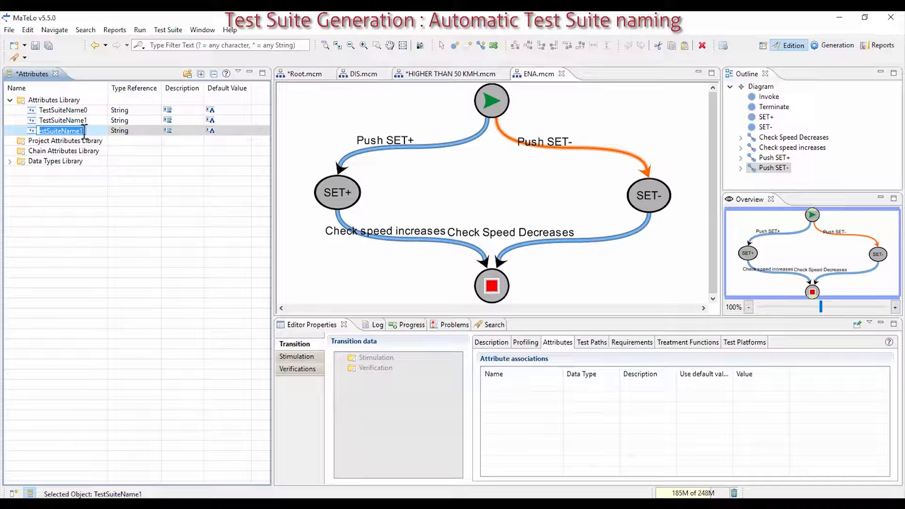
key("Right")
key("BackSpace")
key("BackSpace")
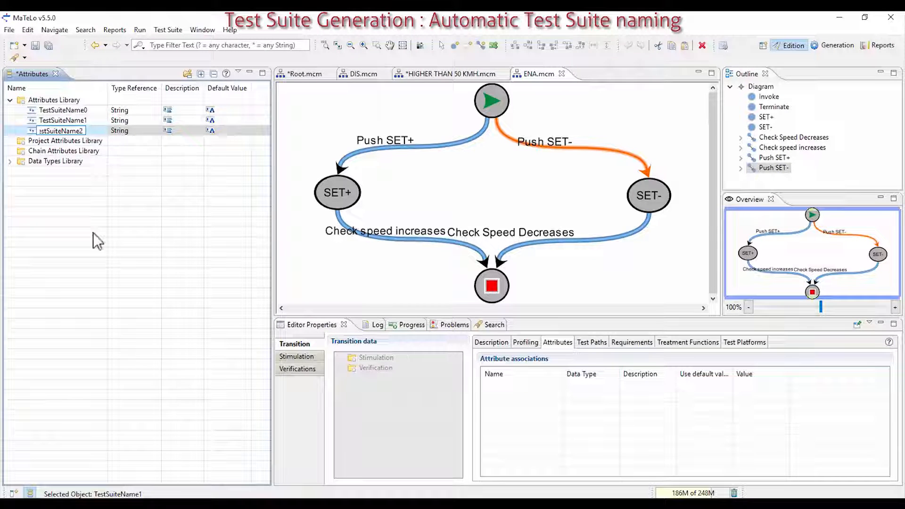
left_click(30, 131)
Step: Associate the TestSuiteName2 attribute with the Push SET- transition and set its value to setminus
left_click_drag(50, 135, 519, 389)
left_click(763, 387)
left_click(762, 387)
type("setplu")
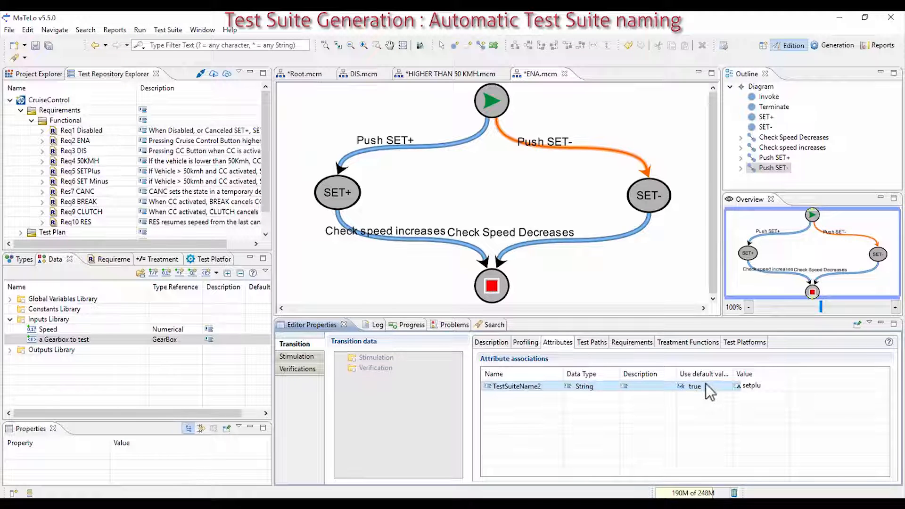
type("s")
key("BackSpace")
key("BackSpace")
key("BackSpace")
key("BackSpace")
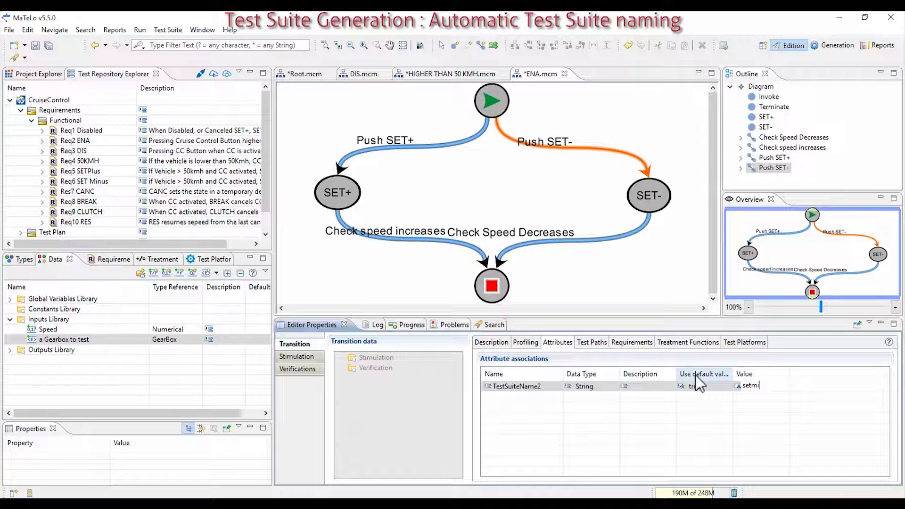
type("minus")
key("Return")
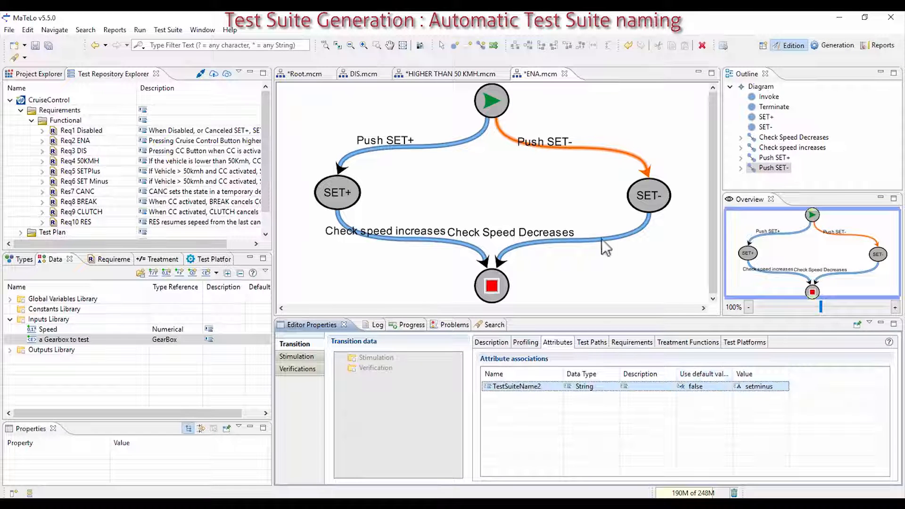
Step: Associate the TestSuiteName2 attribute with the Push SET+ transition in the ENA chain and set its value to Setplus
left_click(427, 145)
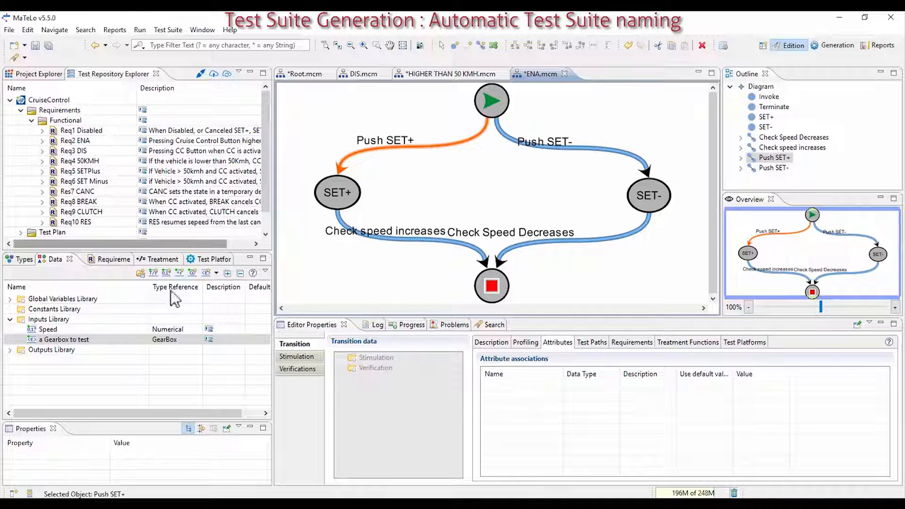
left_click_drag(92, 337, 670, 415)
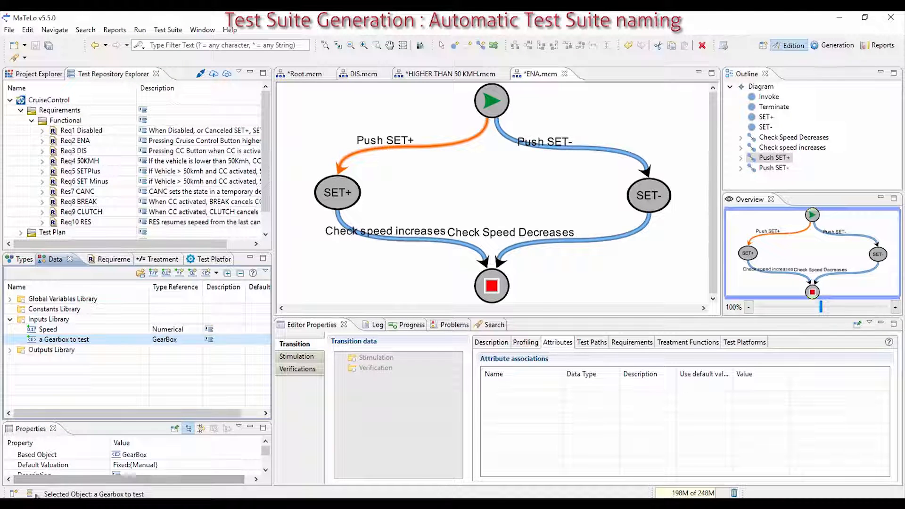
left_click(29, 494)
left_click_drag(52, 131, 522, 444)
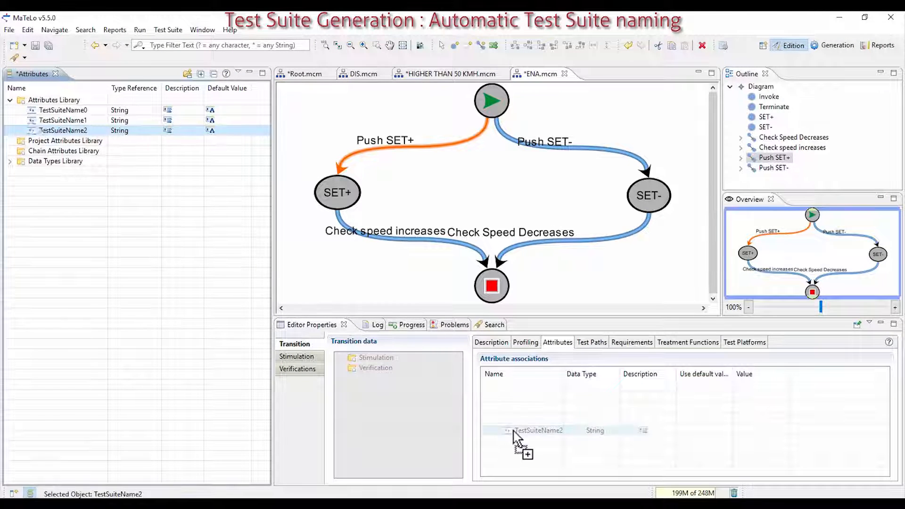
left_click(757, 388)
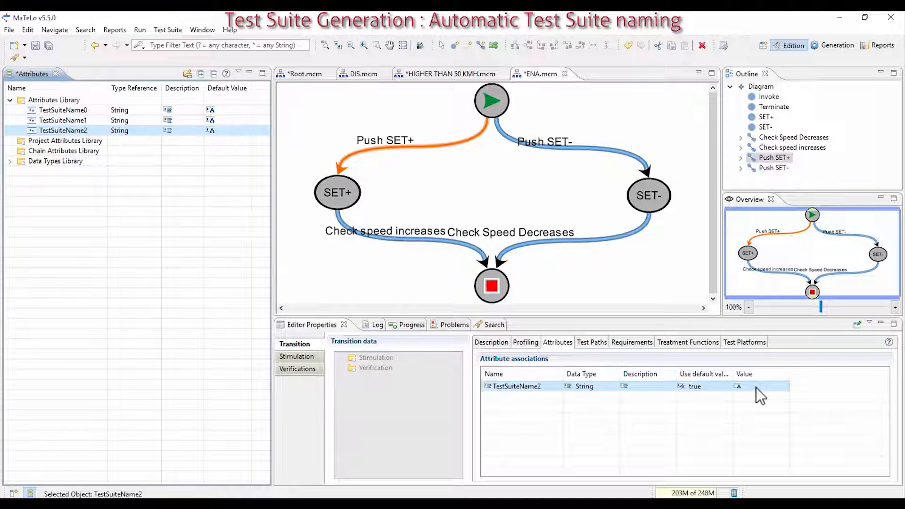
left_click(756, 388)
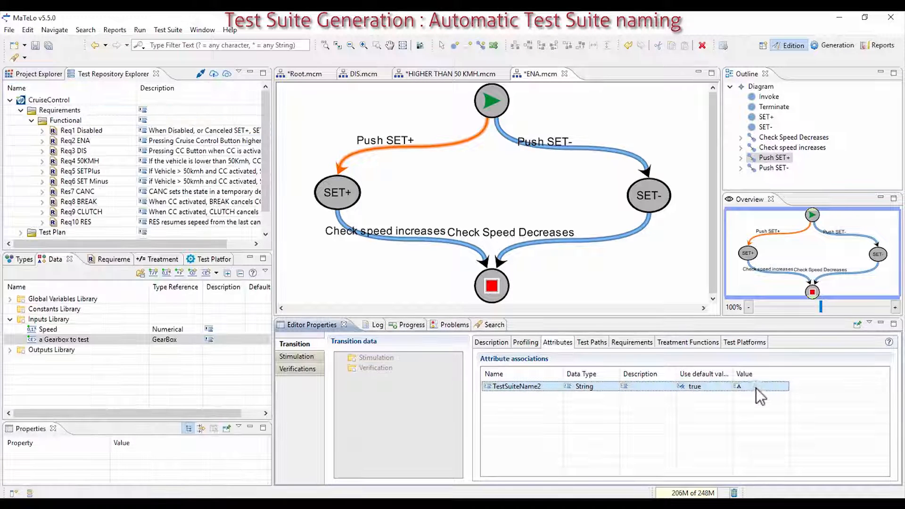
left_click(757, 389)
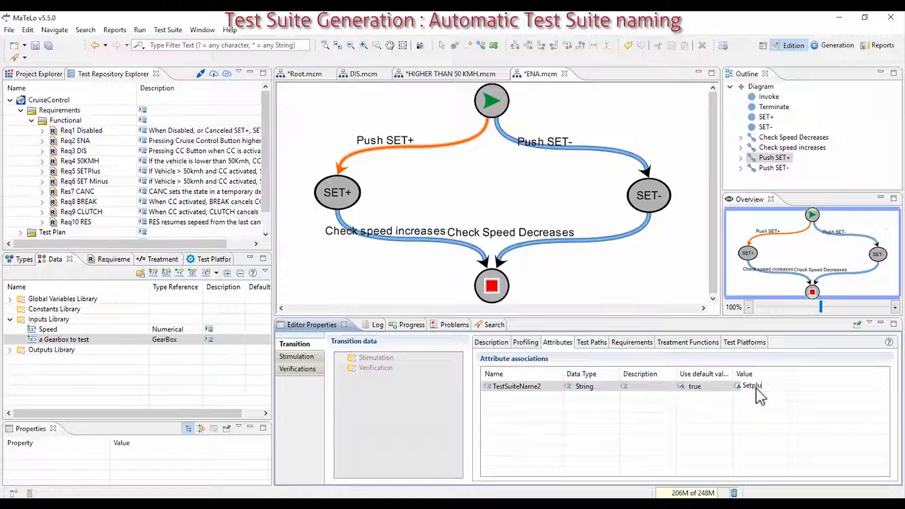
key("Return")
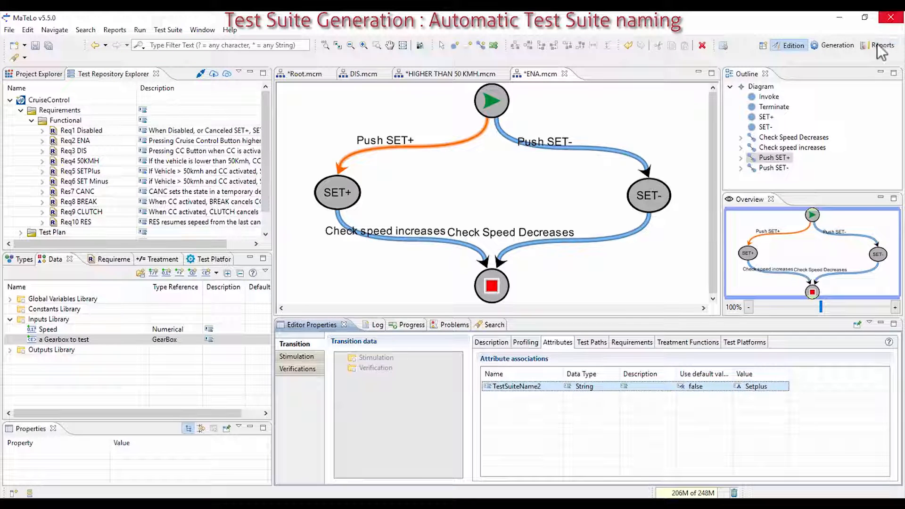
Step: Switch to the Generation perspective, regenerate the test suites with the current strategy and dismiss the generation status
left_click(837, 46)
left_click(802, 471)
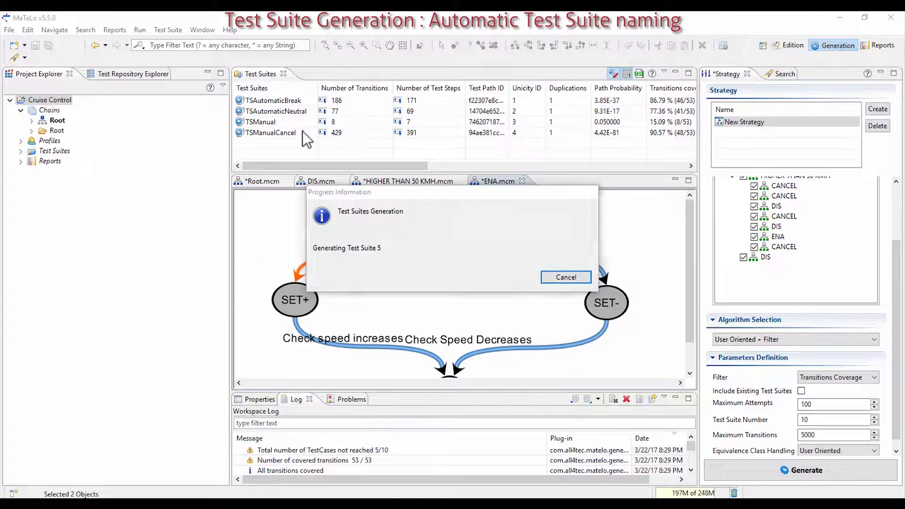
left_click(547, 268)
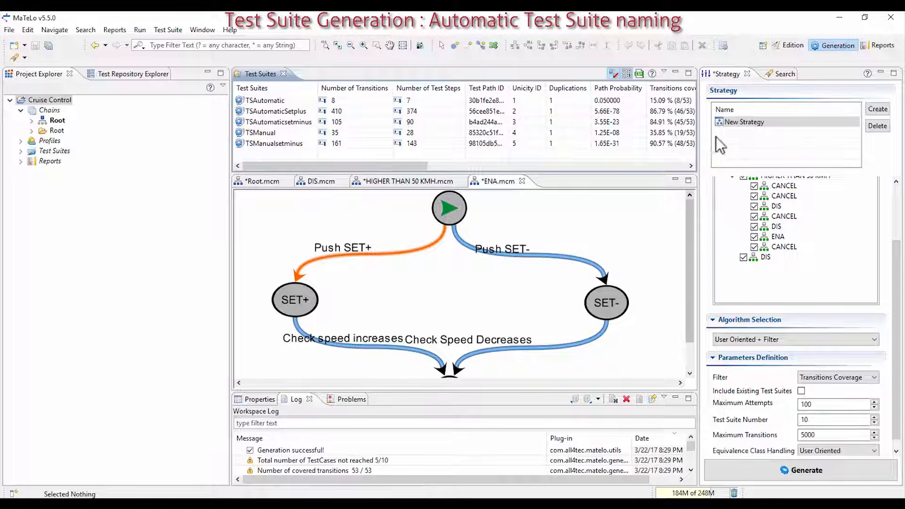
Step: Return to the Edition perspective and open the Test Suite Naming preferences to review the name composition options
left_click(789, 46)
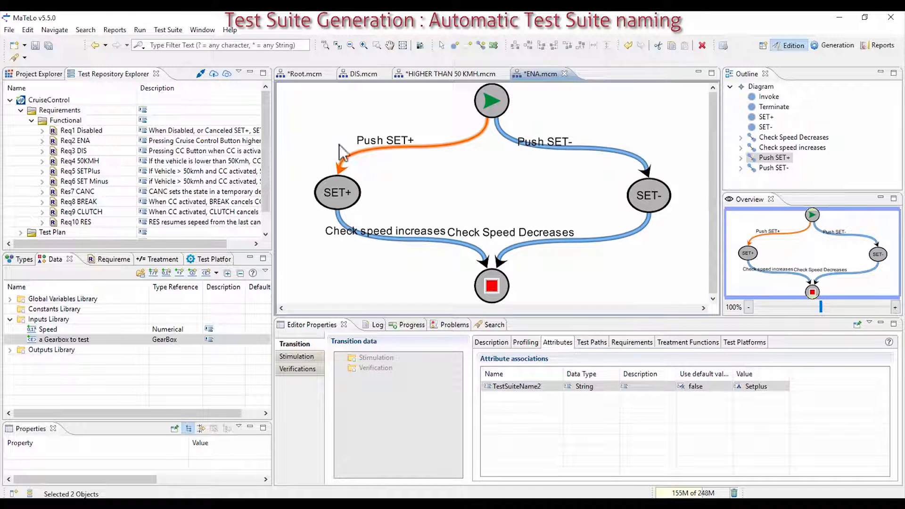
left_click(211, 34)
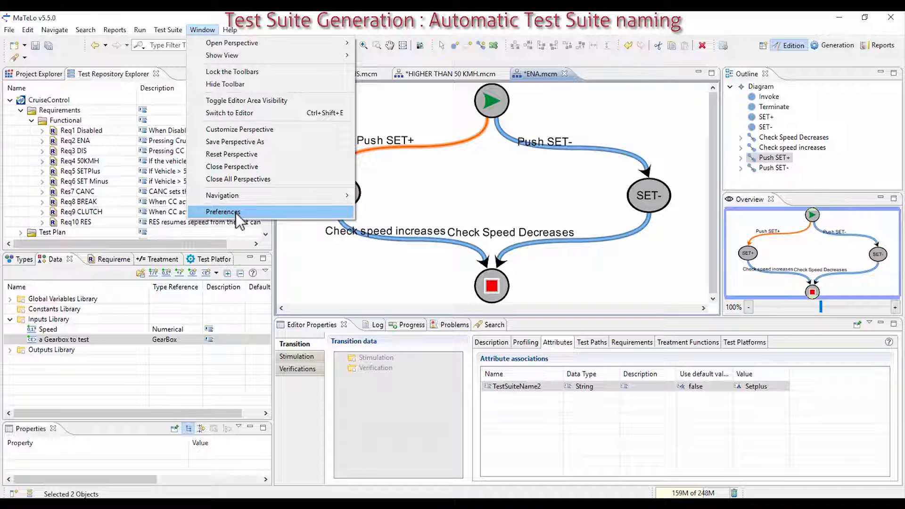
left_click(236, 213)
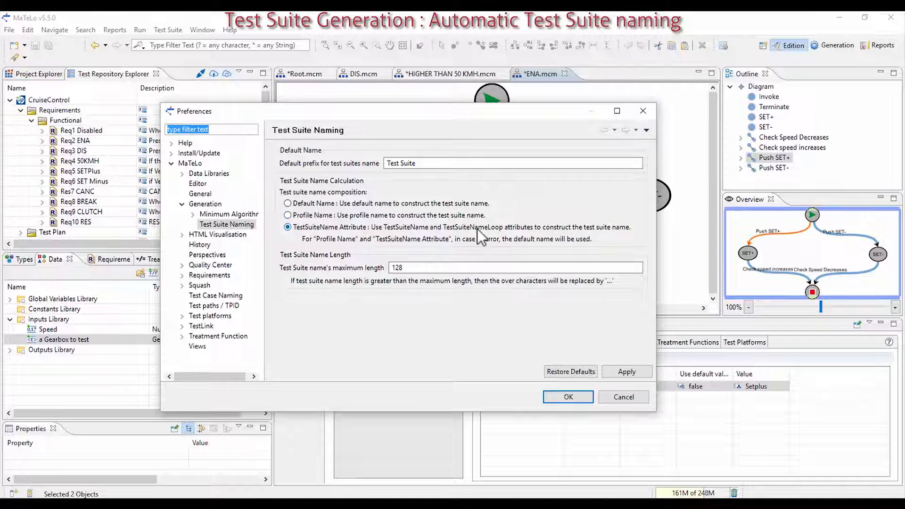